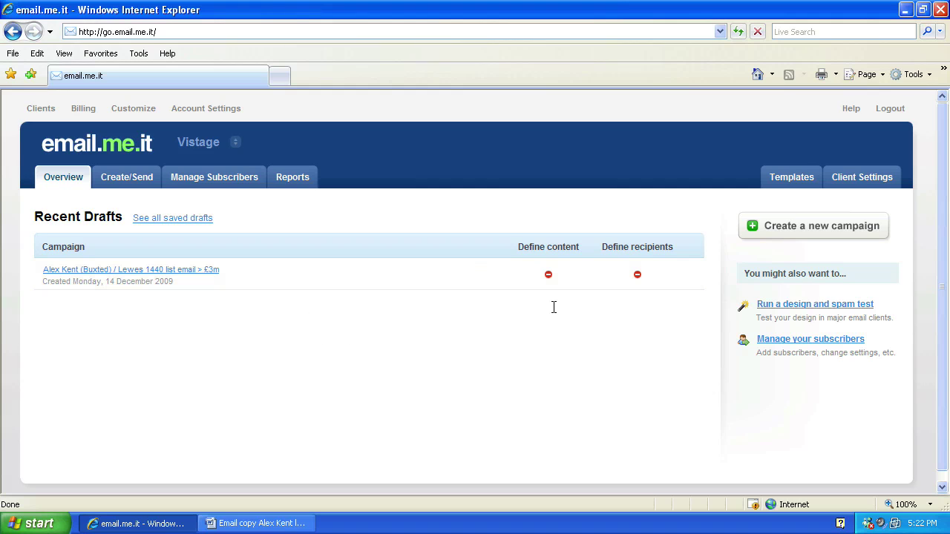
# Bring the email copy document to the front and put the cursor on the line after Dear.
pyautogui.click(227, 524)
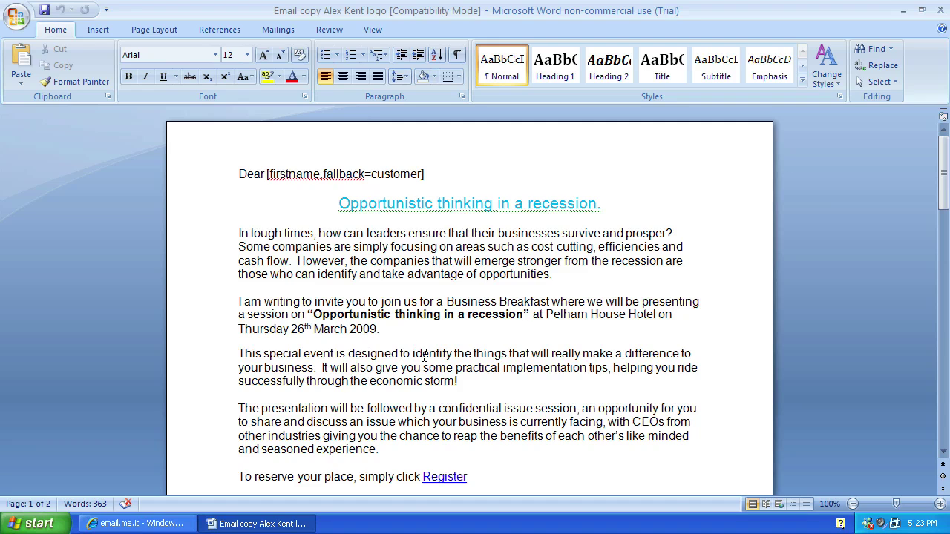
pyautogui.click(309, 184)
# Resave the email copy with Save as type Word Document, accepting the new-format warning.
pyautogui.click(21, 20)
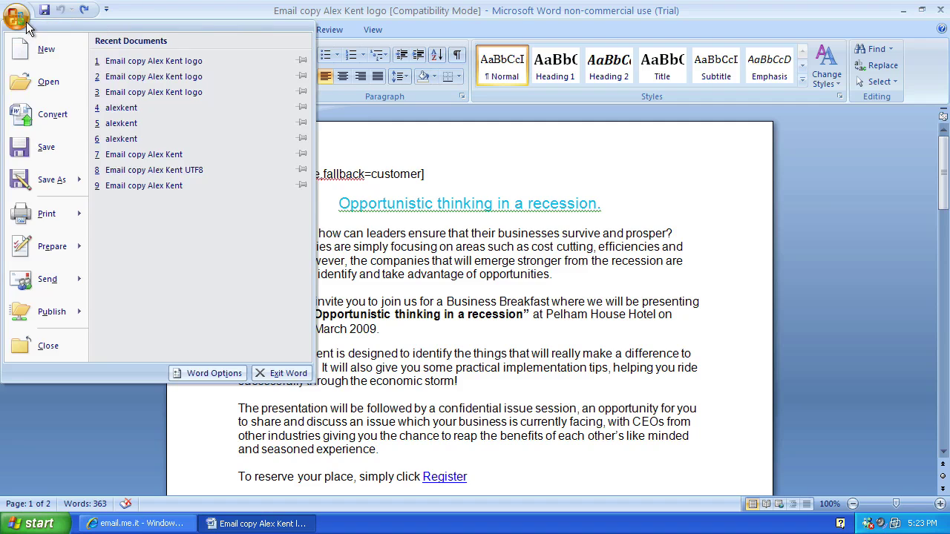
pyautogui.click(41, 180)
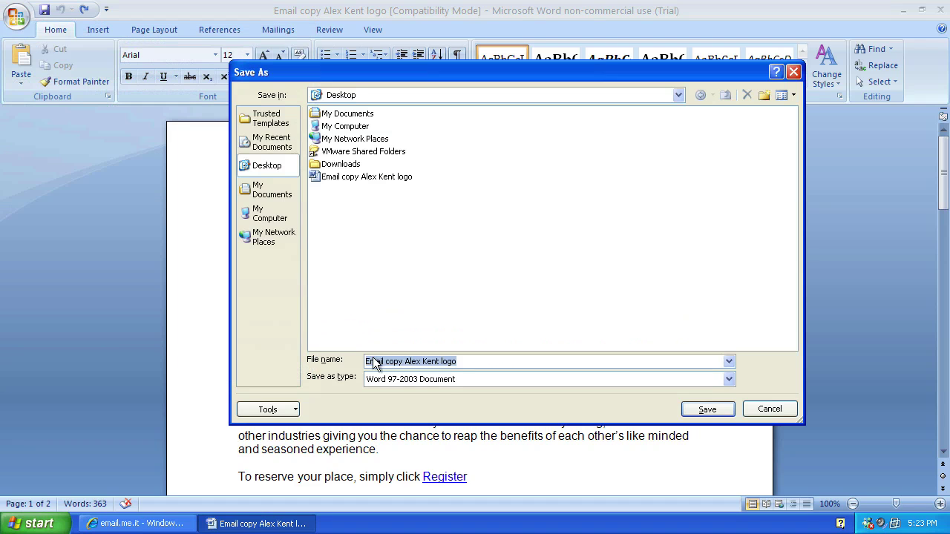
pyautogui.click(446, 381)
pyautogui.click(416, 393)
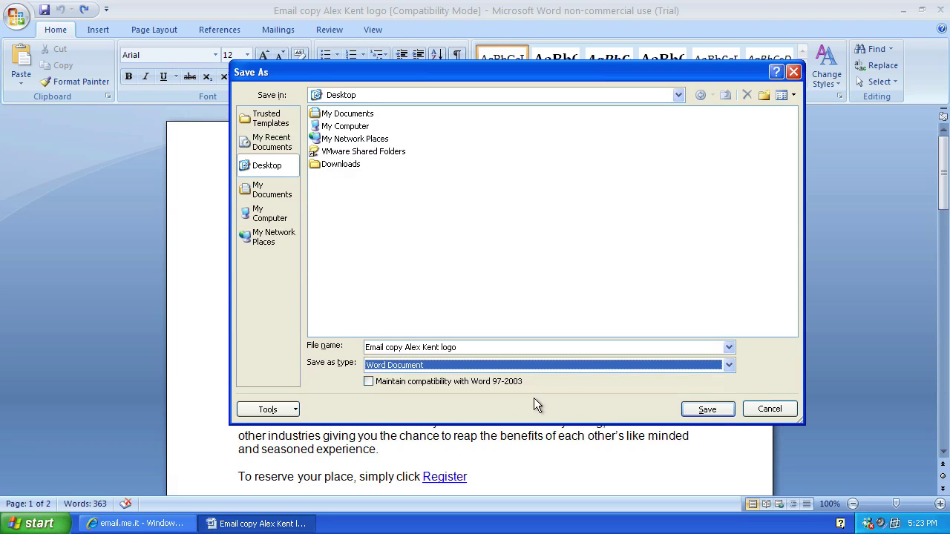
pyautogui.click(703, 409)
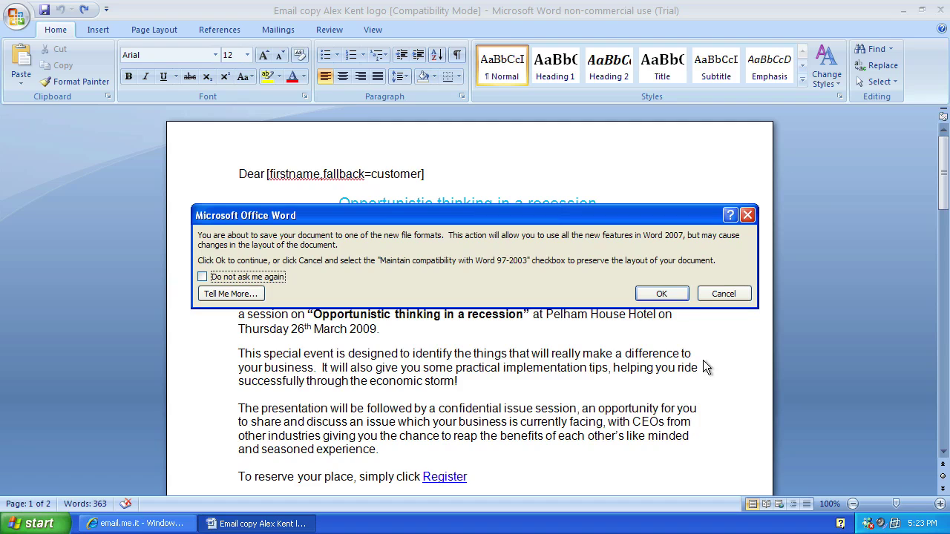
pyautogui.click(668, 291)
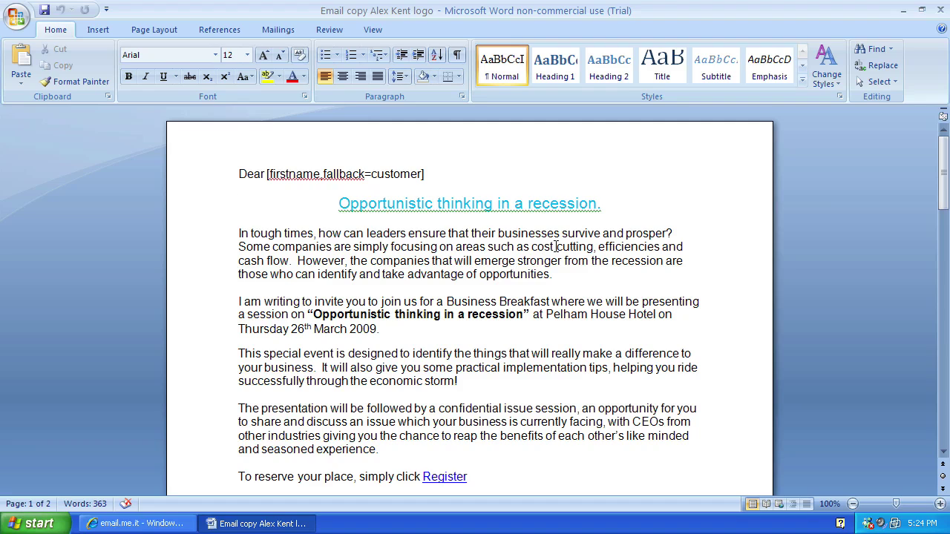
pyautogui.scroll(-5, 602, 250)
pyautogui.scroll(-12, 603, 249)
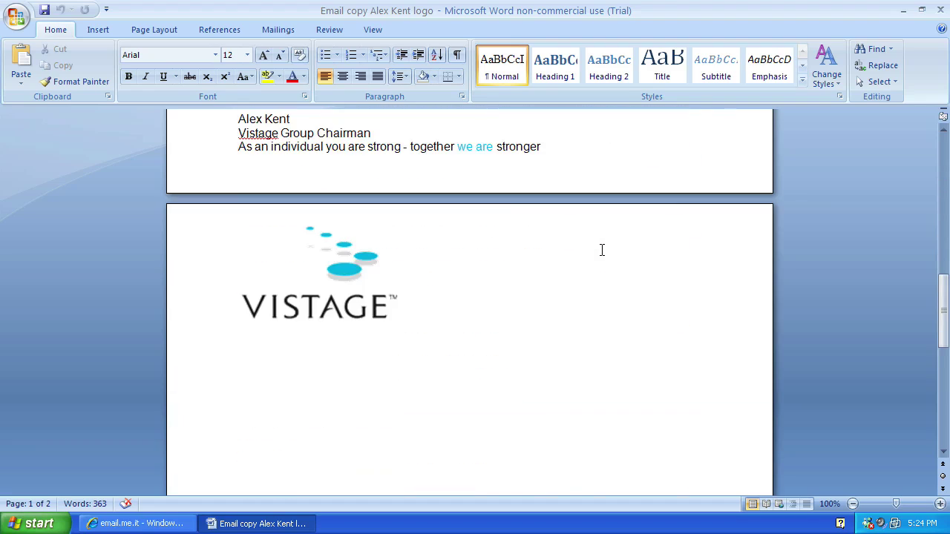
pyautogui.scroll(17, 622, 287)
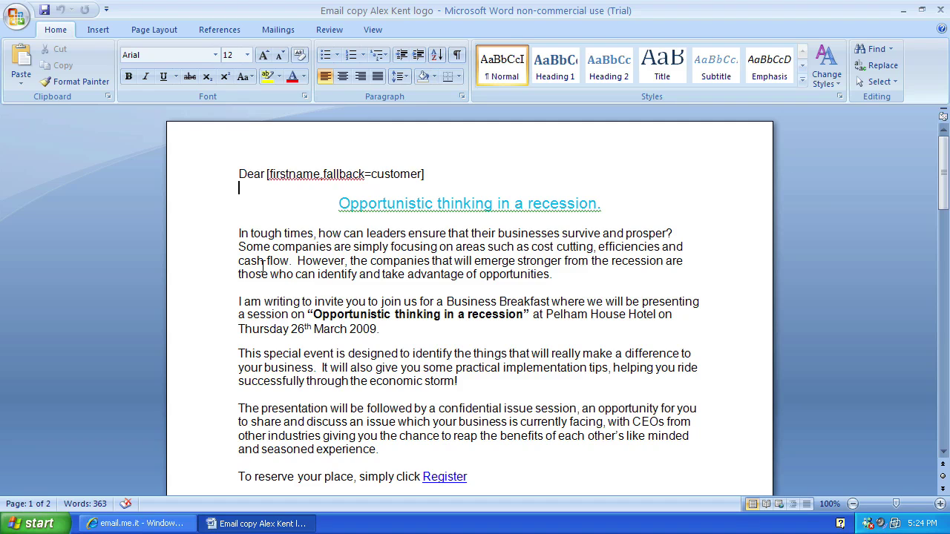
# In Word Options > Advanced > Web Options, set the Encoding to Unicode (UTF-8).
pyautogui.click(22, 27)
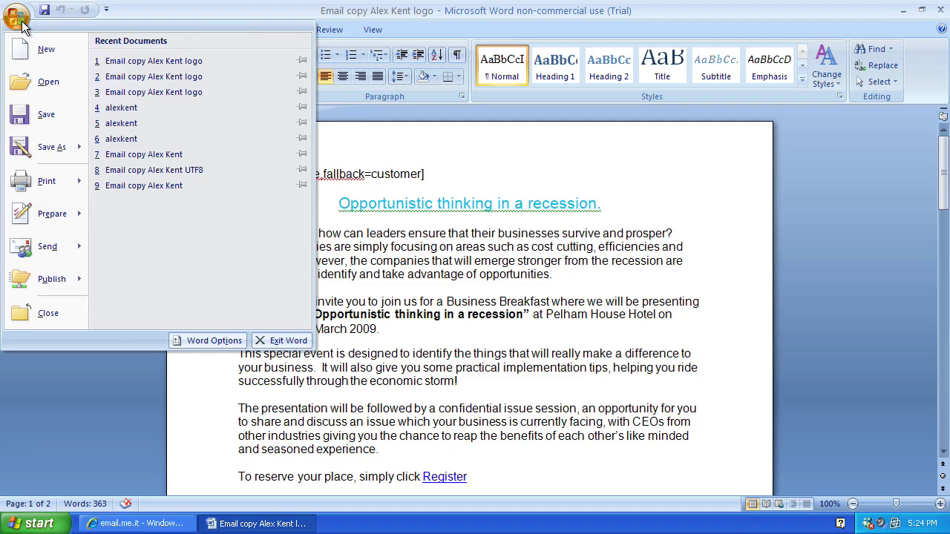
pyautogui.click(195, 339)
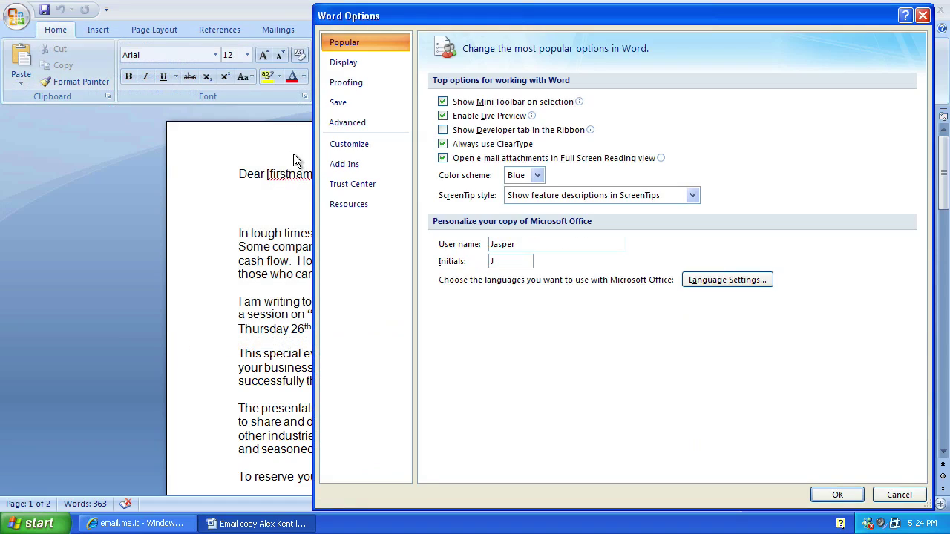
pyautogui.click(376, 123)
pyautogui.scroll(-15, 705, 332)
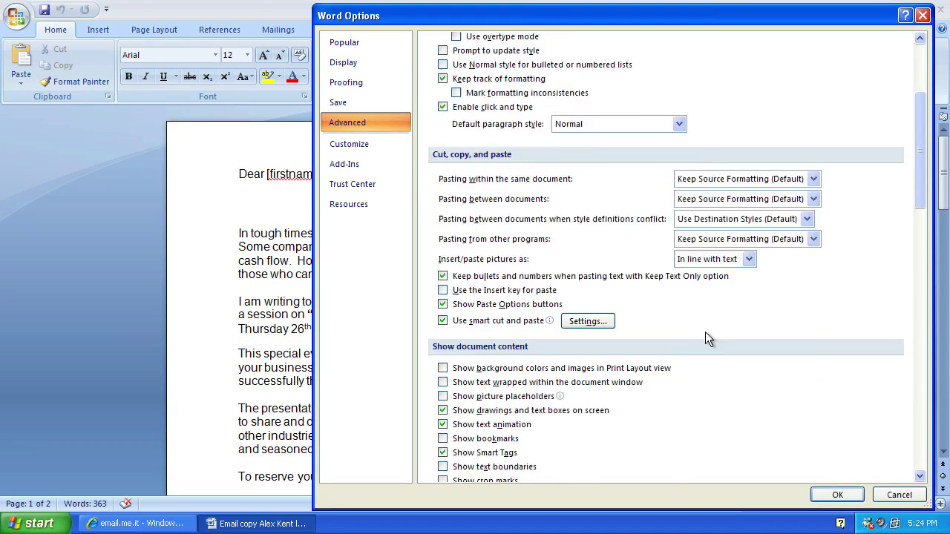
pyautogui.scroll(-9, 707, 326)
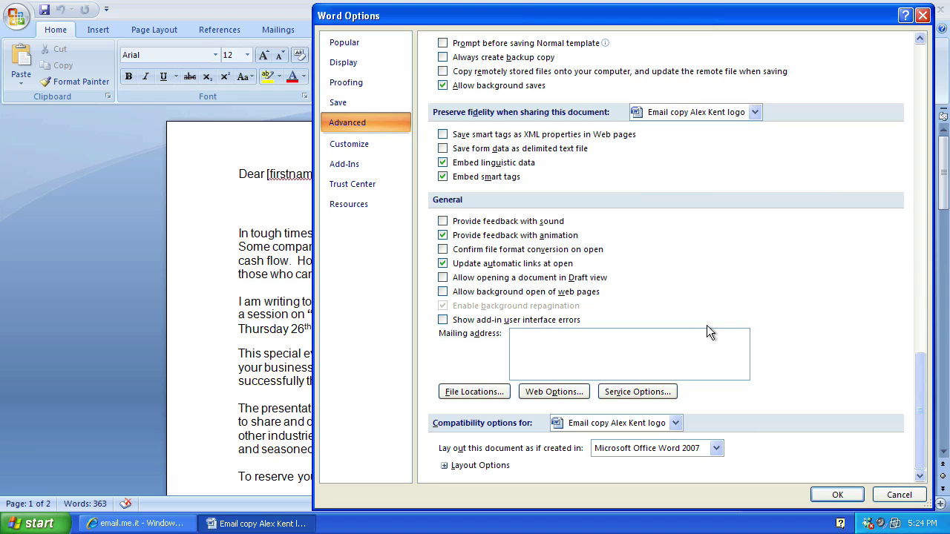
pyautogui.click(561, 393)
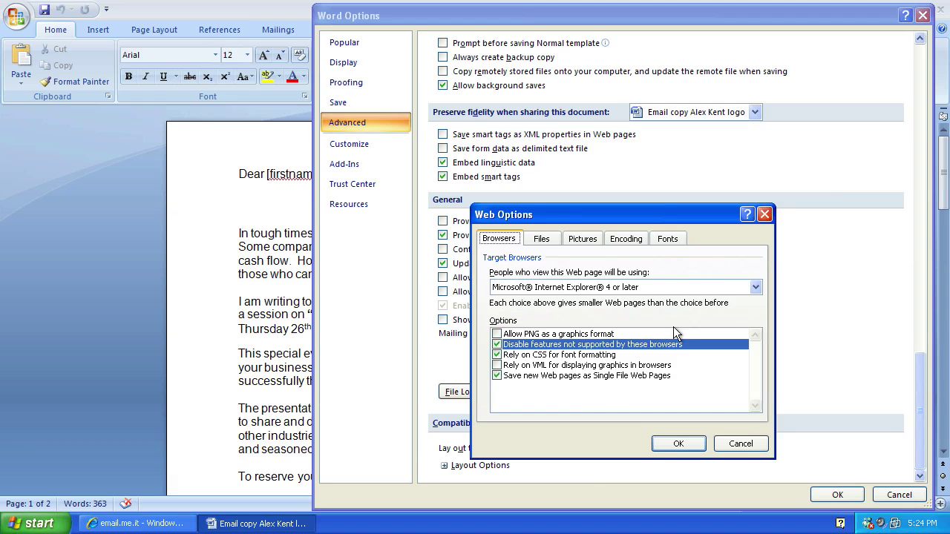
pyautogui.click(637, 245)
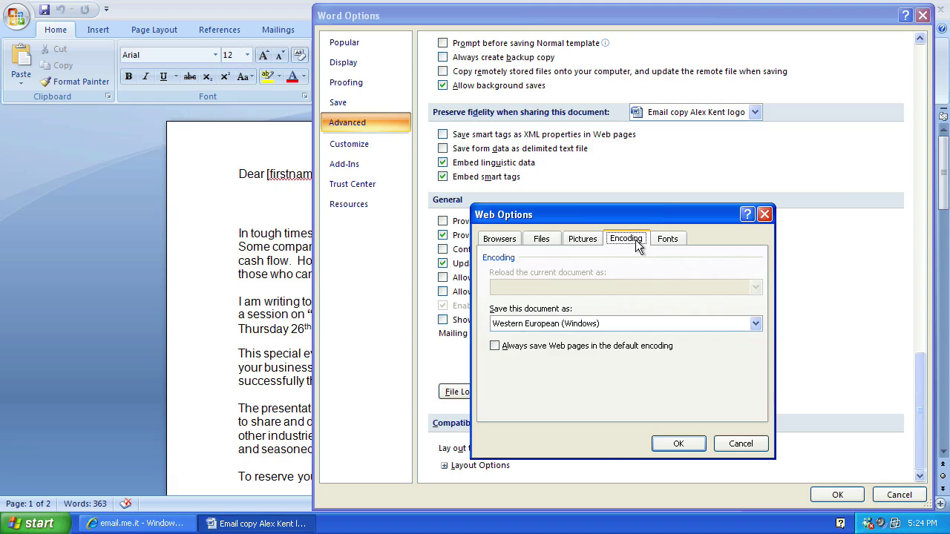
pyautogui.click(609, 324)
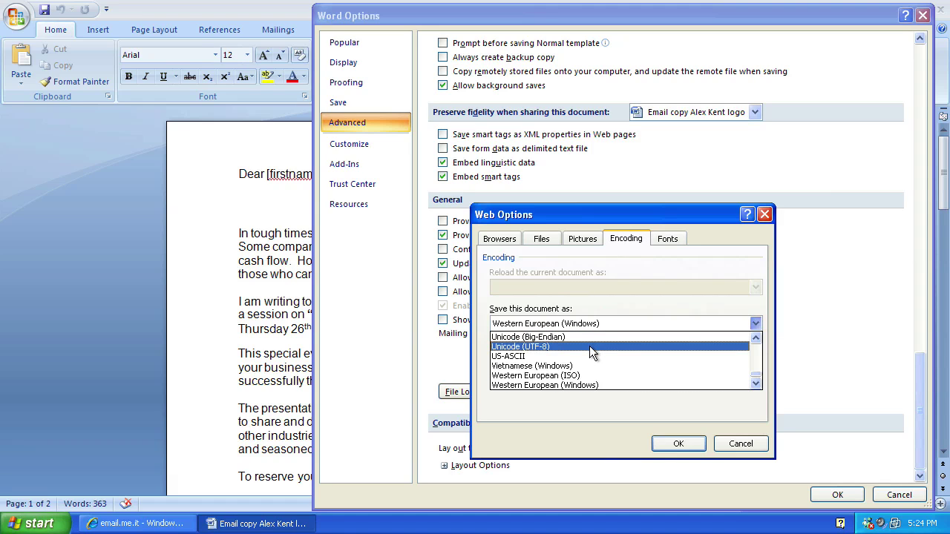
pyautogui.click(592, 348)
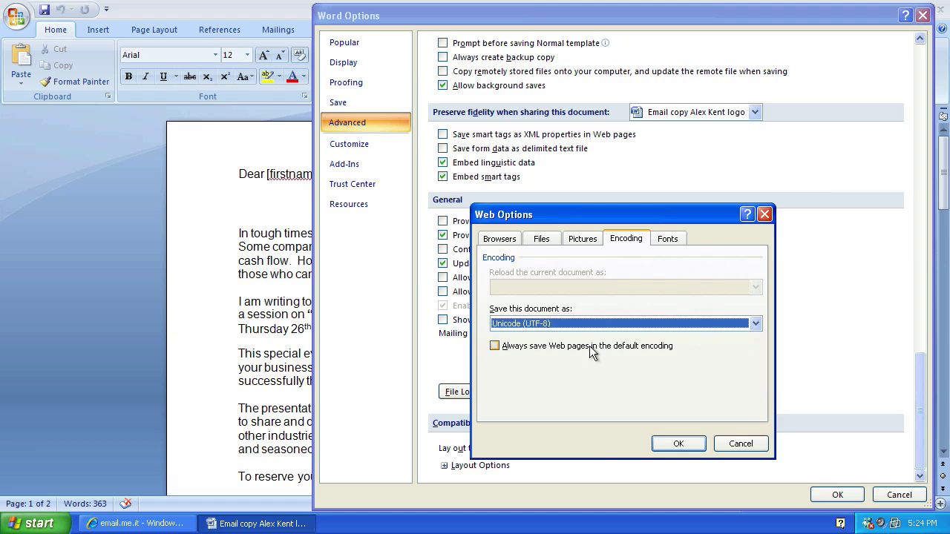
pyautogui.click(679, 443)
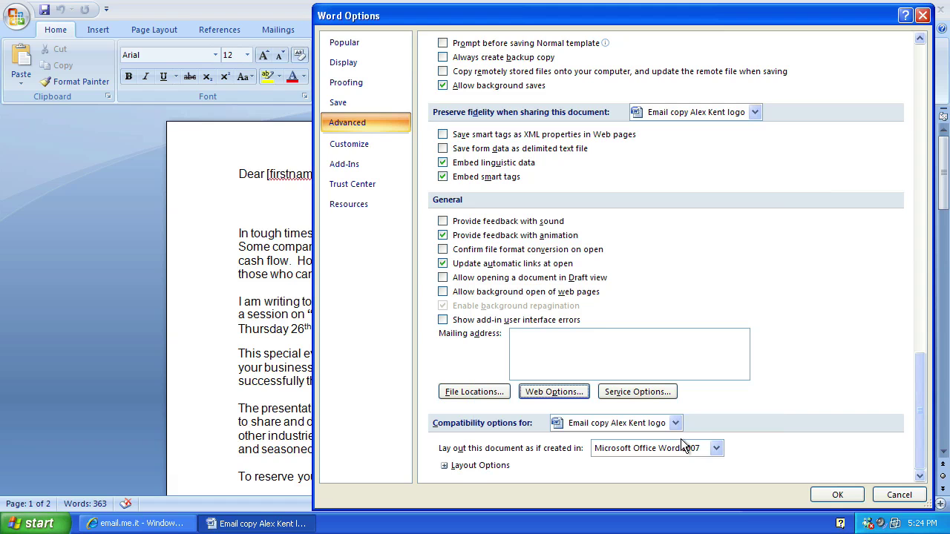
pyautogui.click(835, 495)
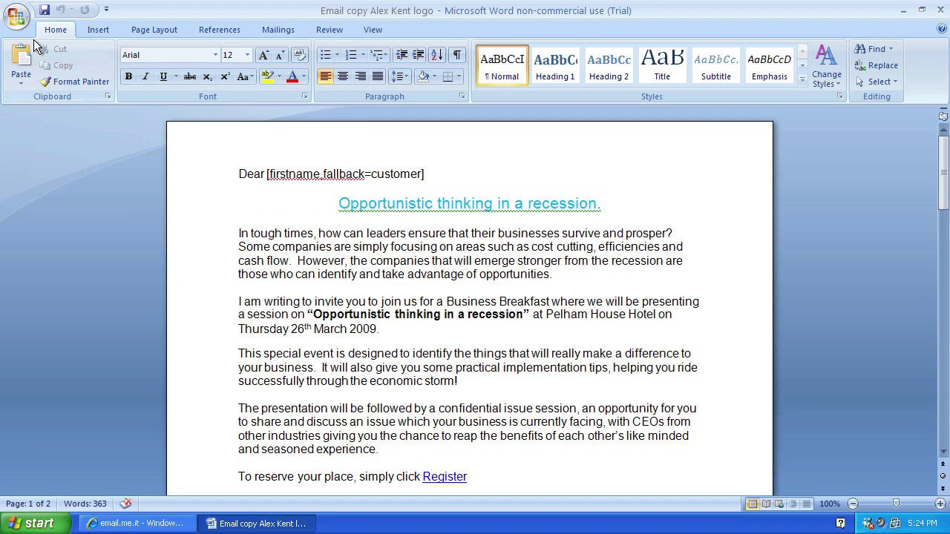
# Save the email copy as a Web Page, then minimise Word and Internet Explorer.
pyautogui.click(20, 25)
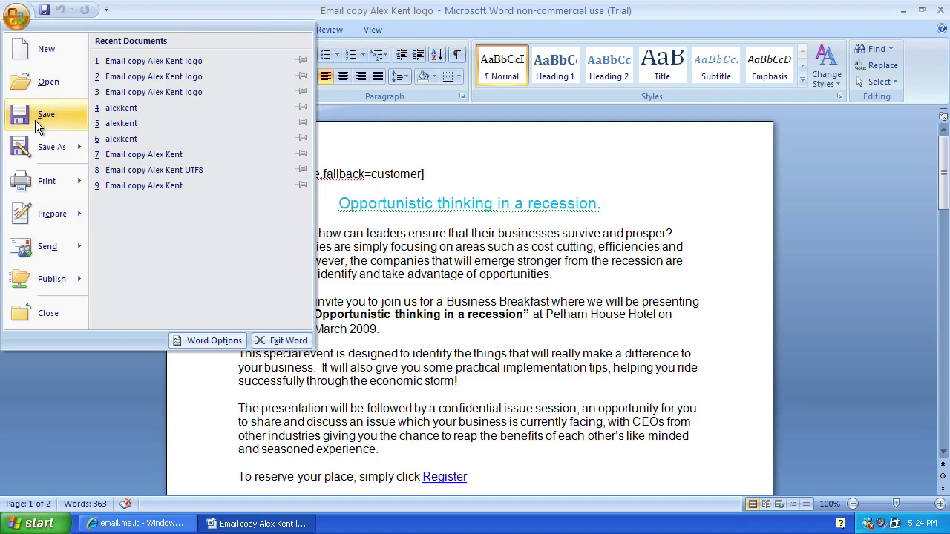
pyautogui.click(38, 142)
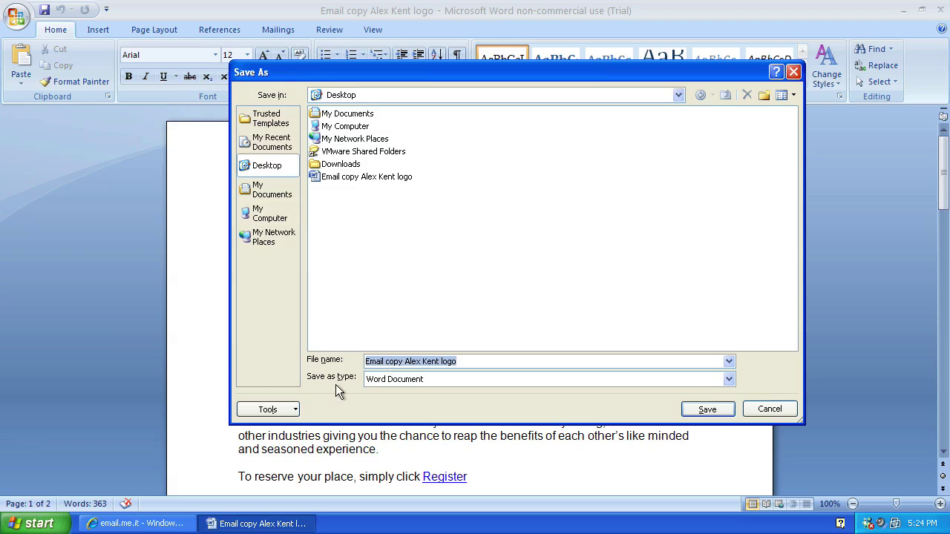
pyautogui.click(391, 380)
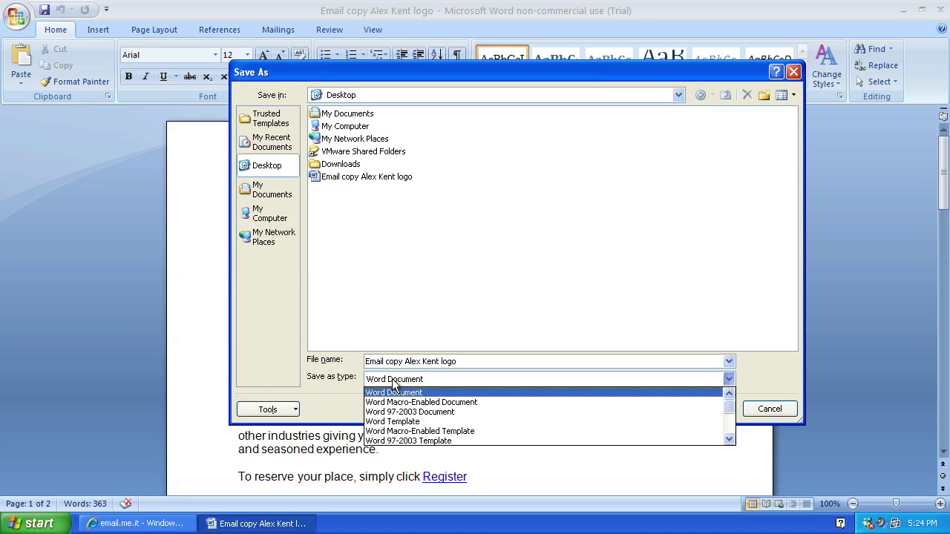
pyautogui.scroll(-2, 449, 405)
pyautogui.scroll(-1, 449, 402)
pyautogui.click(447, 410)
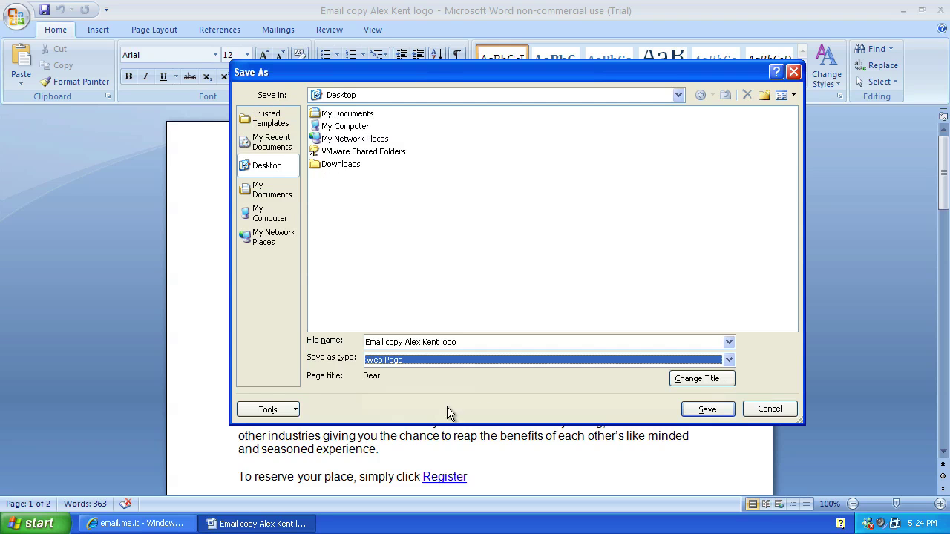
pyautogui.click(713, 409)
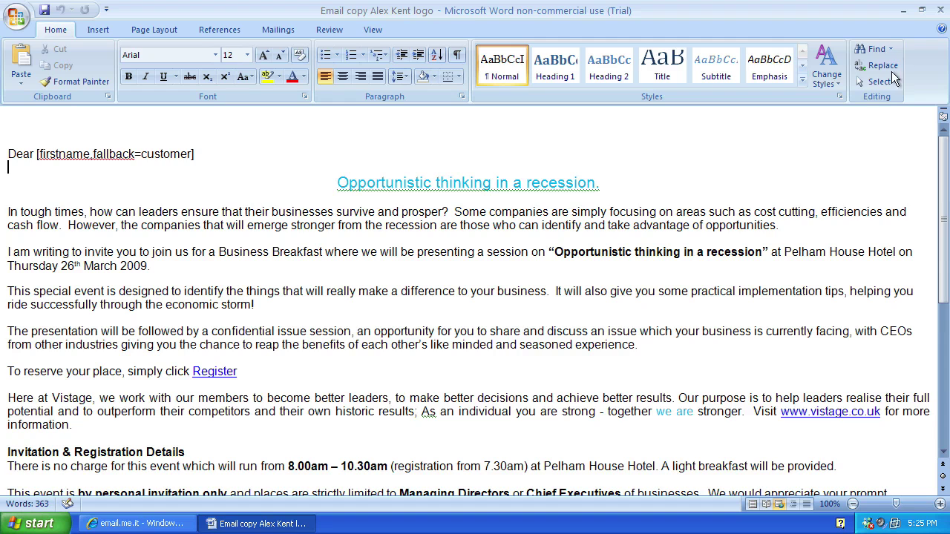
pyautogui.click(902, 10)
pyautogui.click(902, 10)
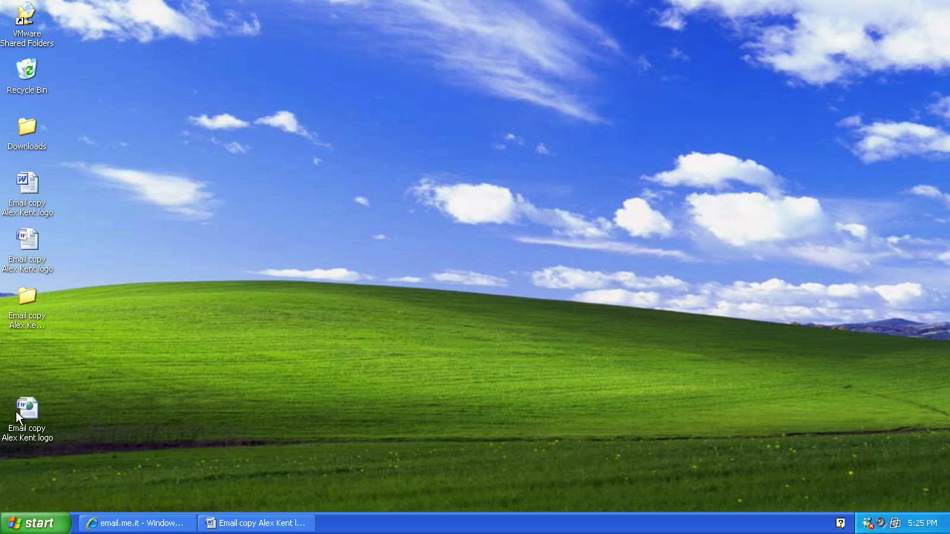
# Move the web page icon up the desktop and check the logo_files folder's contents.
pyautogui.moveTo(28, 409); pyautogui.dragTo(36, 353)
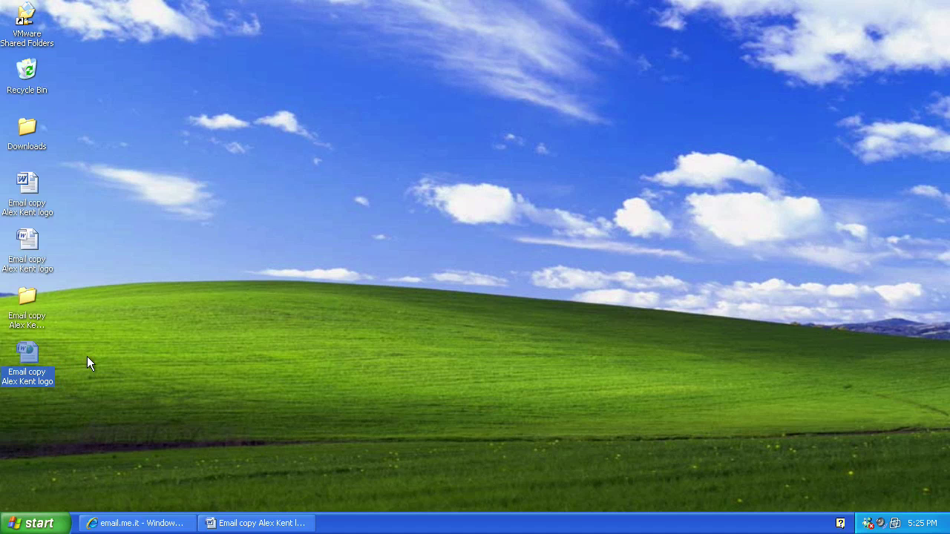
pyautogui.click(87, 360)
pyautogui.click(30, 294)
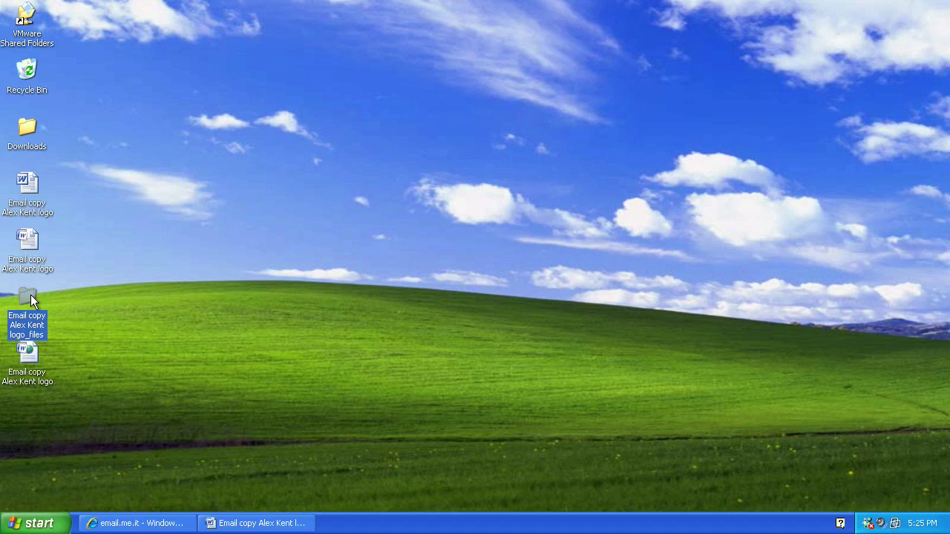
pyautogui.doubleClick(30, 294)
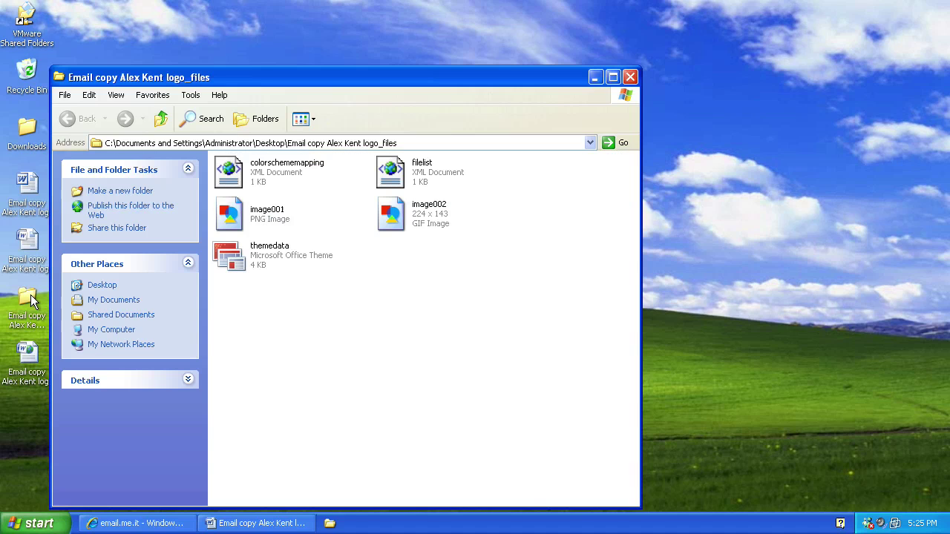
pyautogui.click(631, 77)
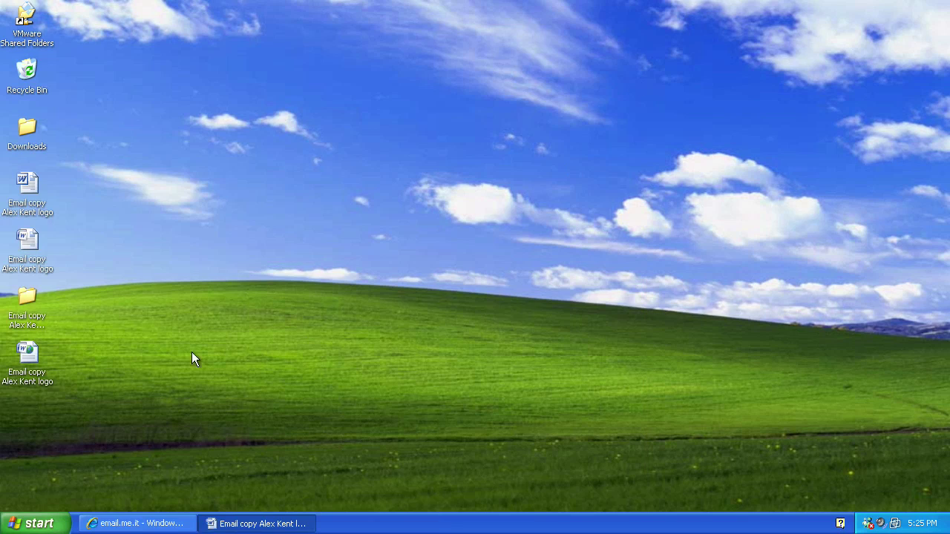
# Send the logo_files folder to a Compressed (zipped) Folder on the desktop.
pyautogui.click(27, 295)
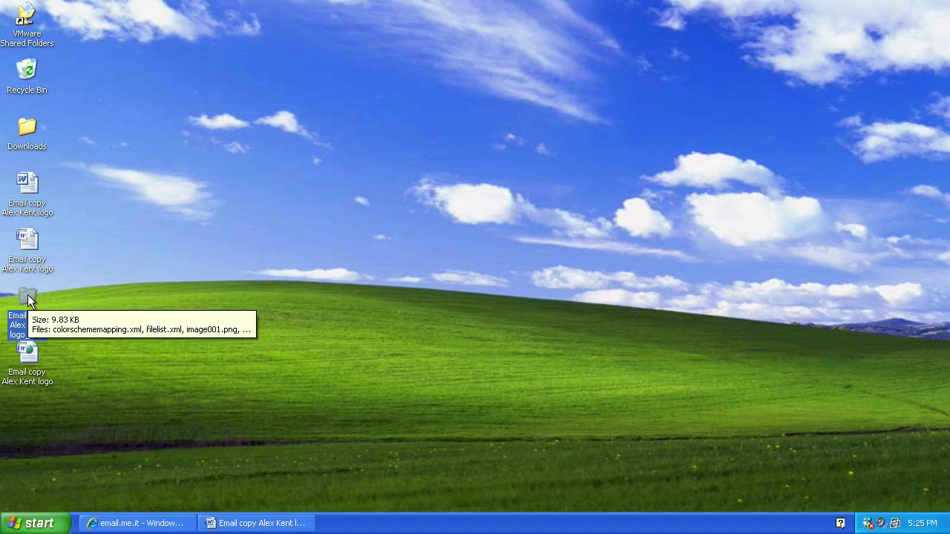
pyautogui.rightClick(28, 295)
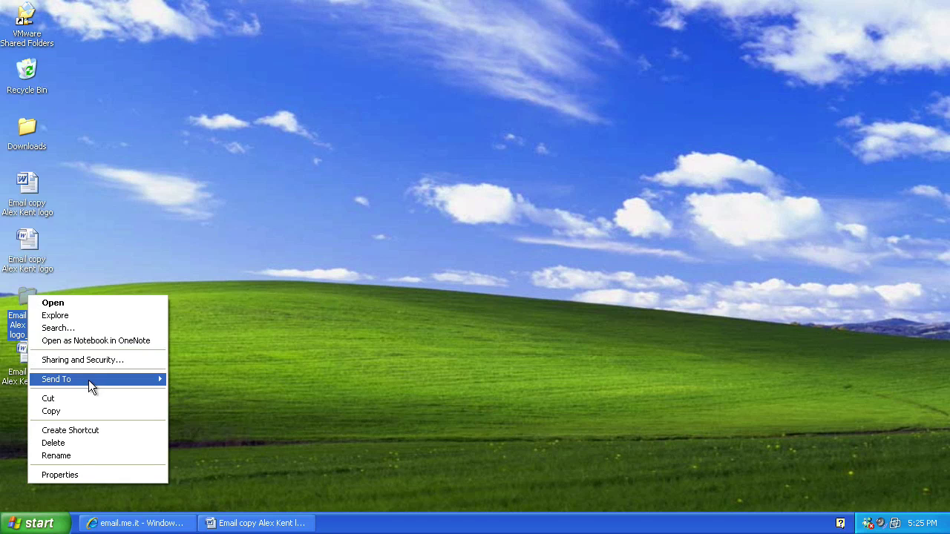
pyautogui.moveTo(89, 379)
pyautogui.click(228, 380)
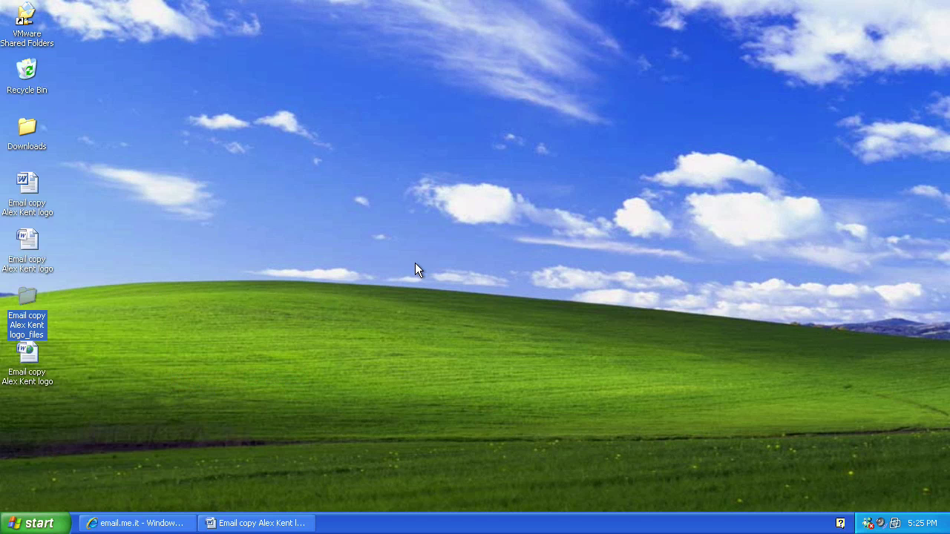
pyautogui.click(34, 417)
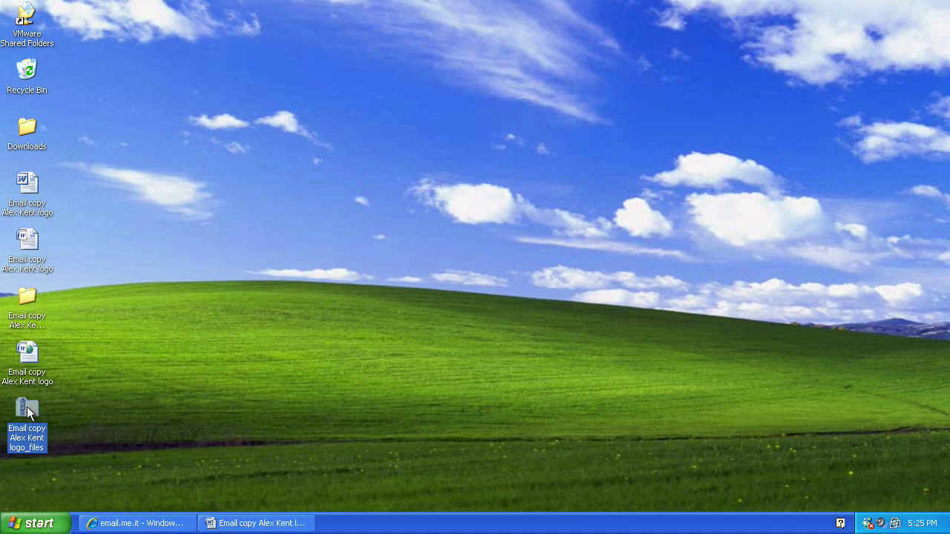
pyautogui.click(198, 394)
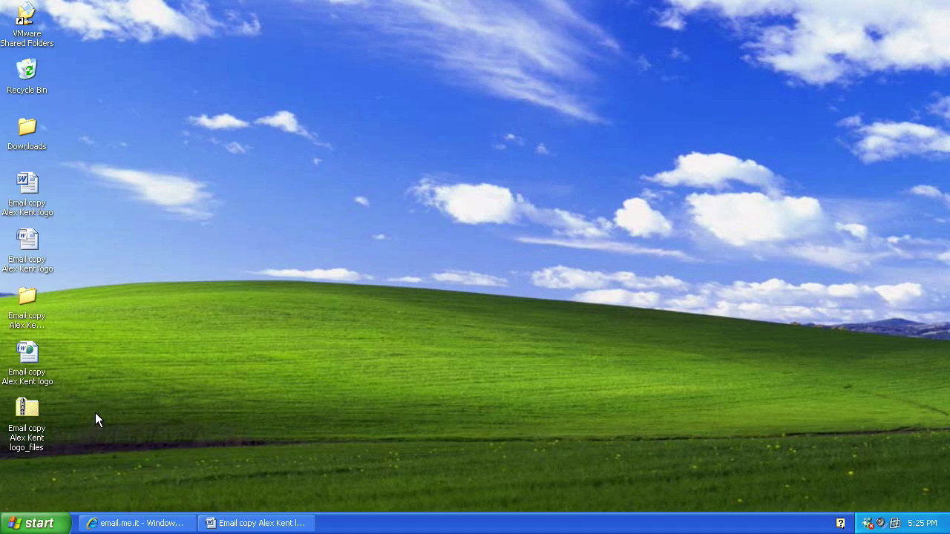
# Open the draft campaign's Define content, keeping HTML and plain text and Import from my computer.
pyautogui.click(132, 523)
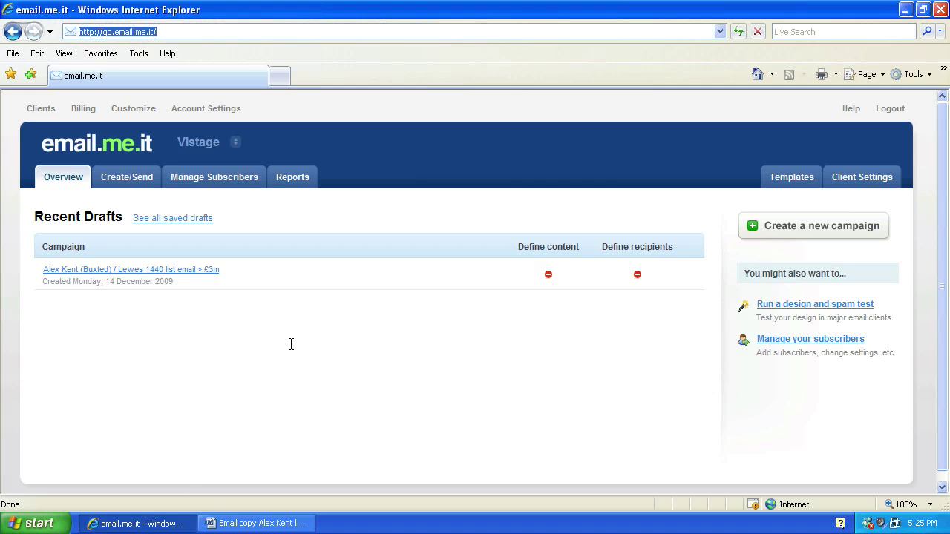
pyautogui.click(195, 270)
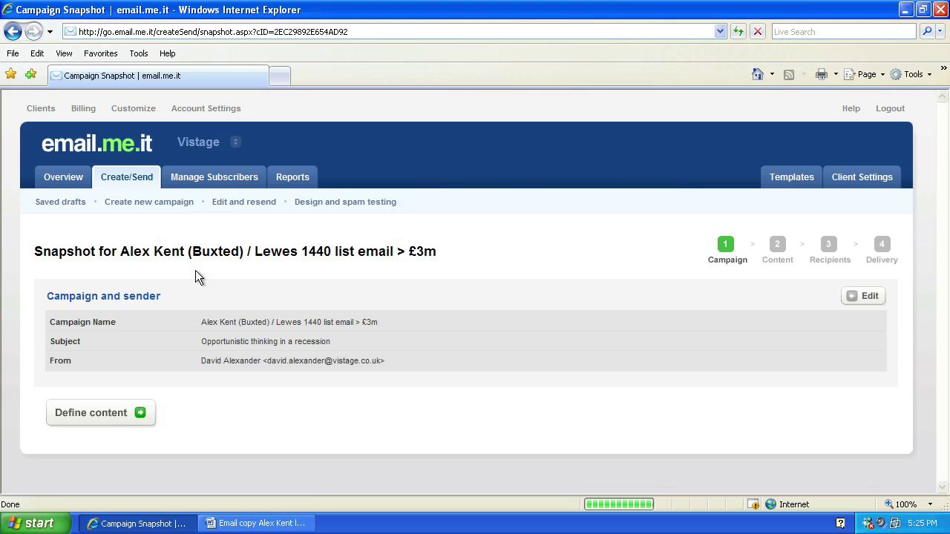
pyautogui.click(114, 412)
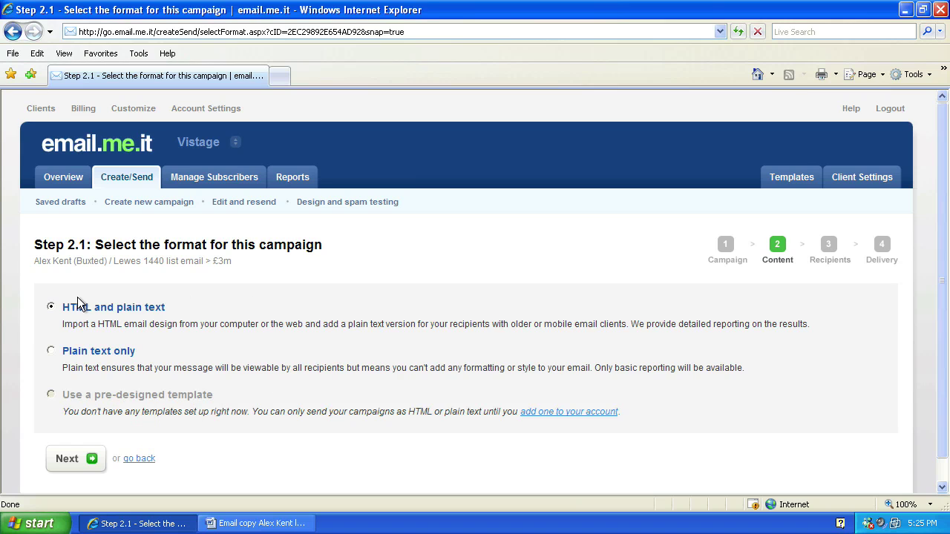
pyautogui.click(81, 460)
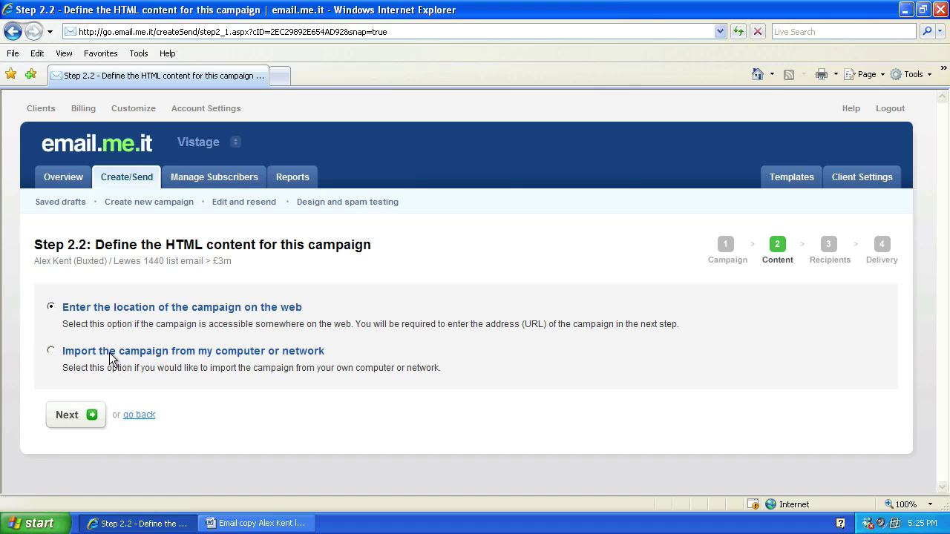
pyautogui.click(80, 417)
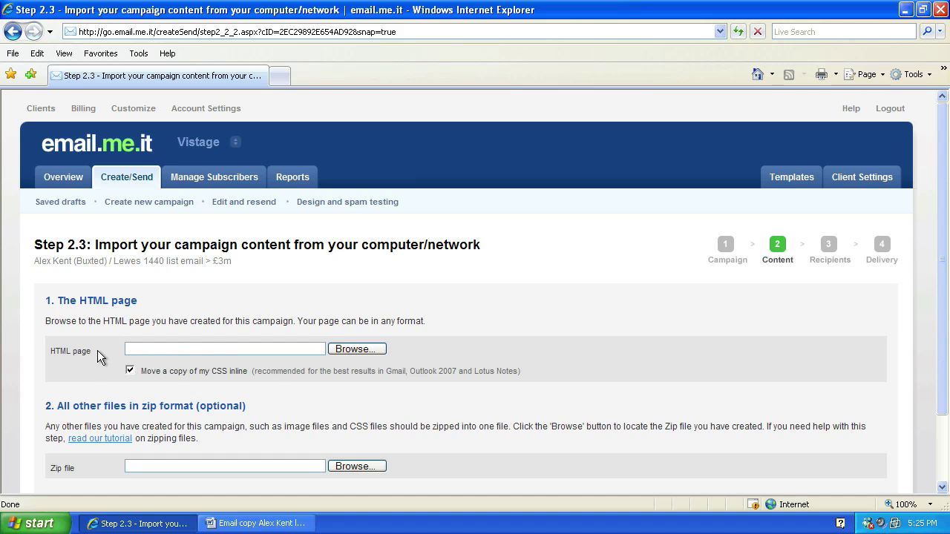
# Choose the exported HTML web page and the zipped logo_files archive as the import files.
pyautogui.click(375, 355)
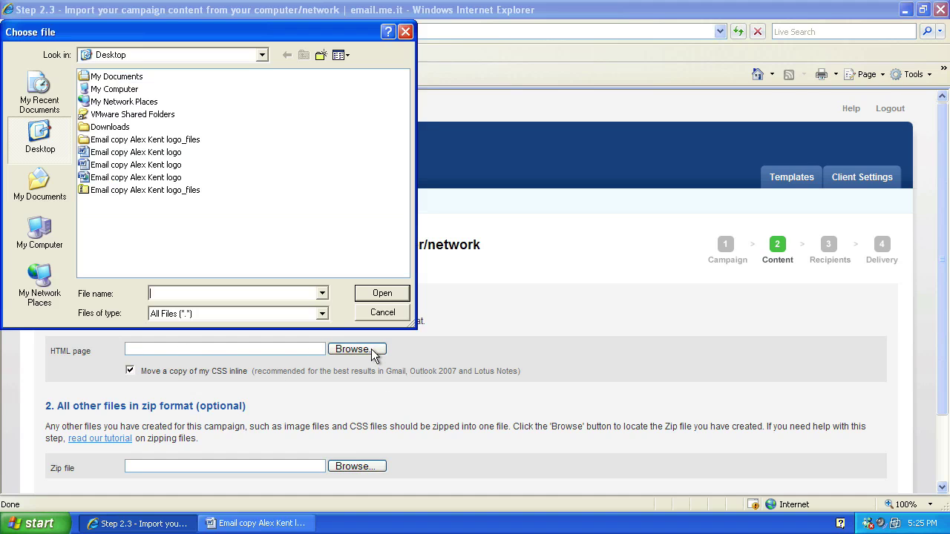
pyautogui.click(122, 180)
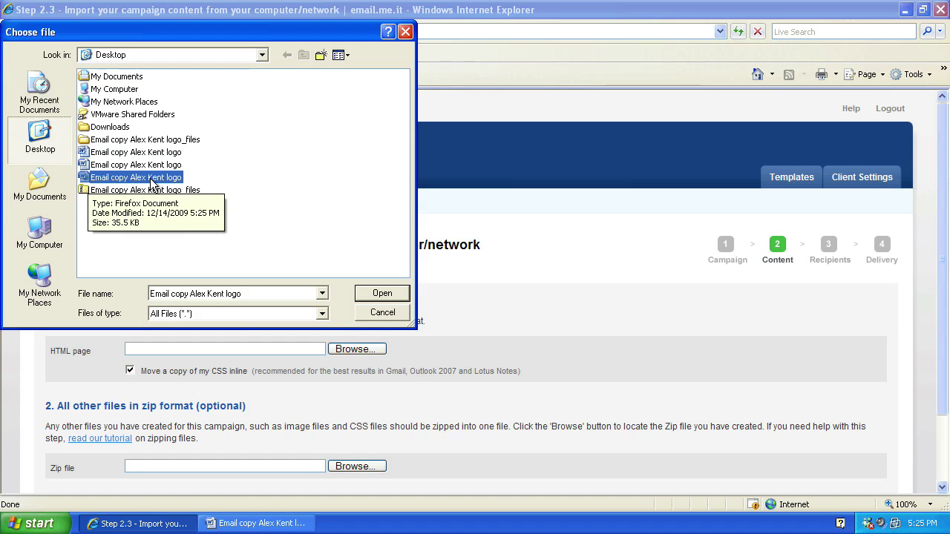
pyautogui.click(401, 295)
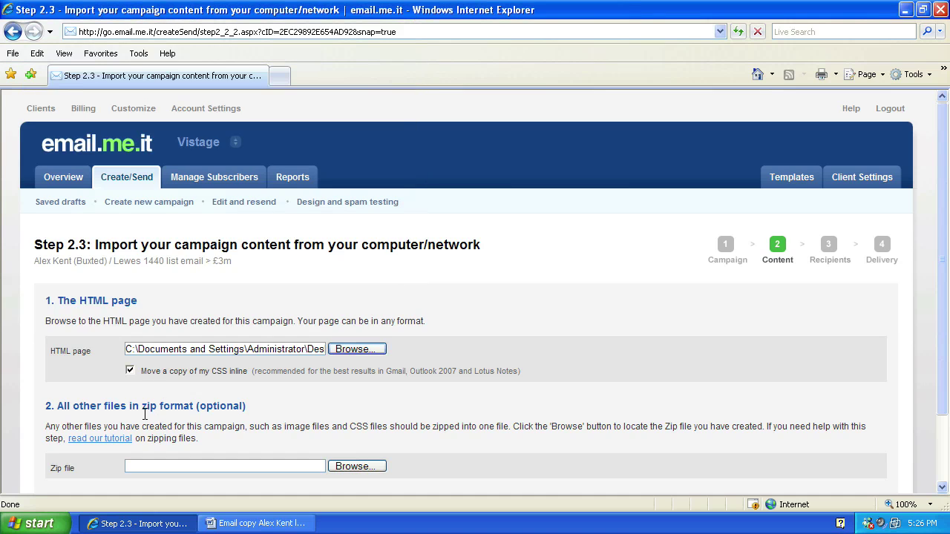
pyautogui.click(370, 469)
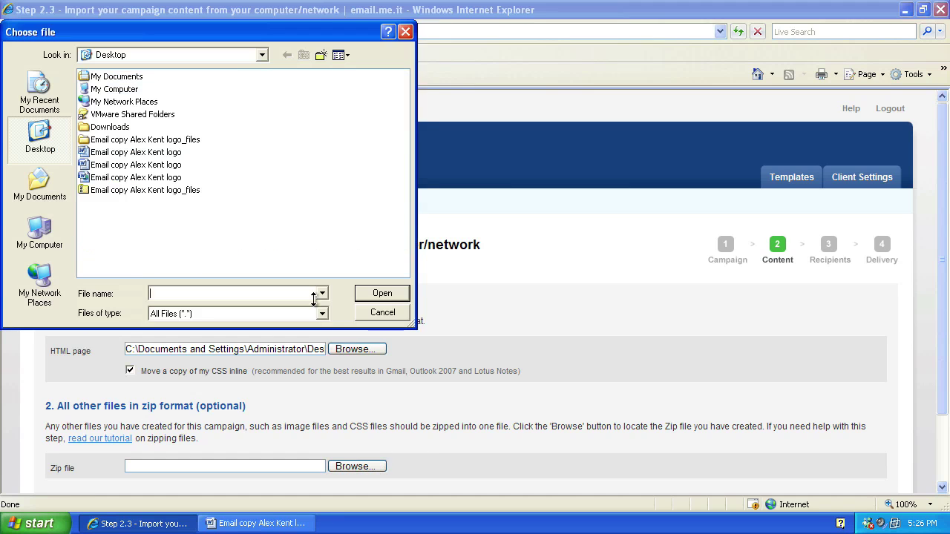
pyautogui.click(137, 191)
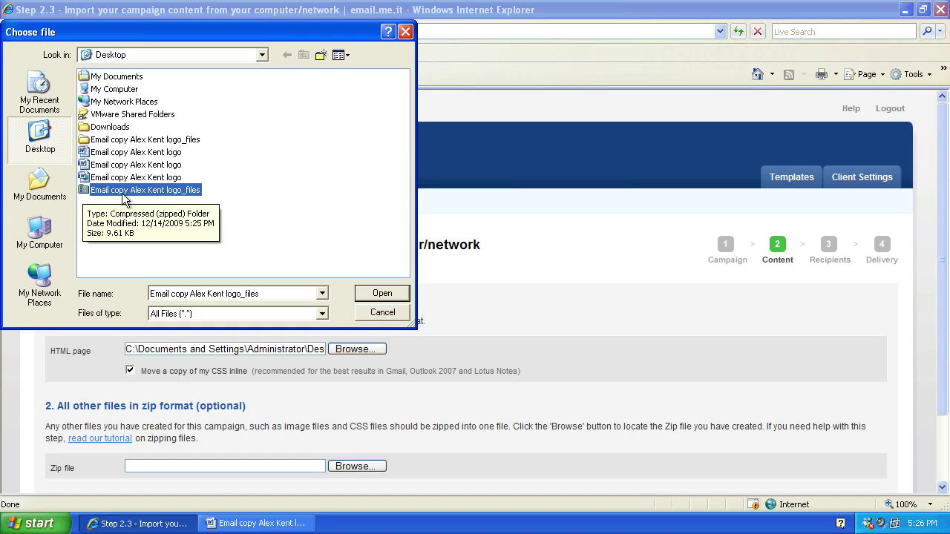
pyautogui.click(383, 295)
# Import the campaign with Get my campaign and open its preview.
pyautogui.scroll(-1, 497, 346)
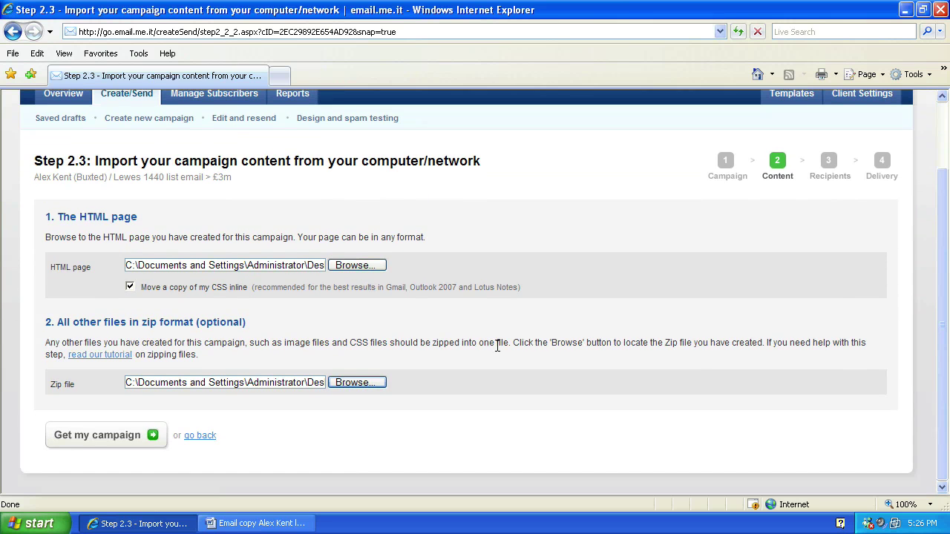
pyautogui.click(102, 439)
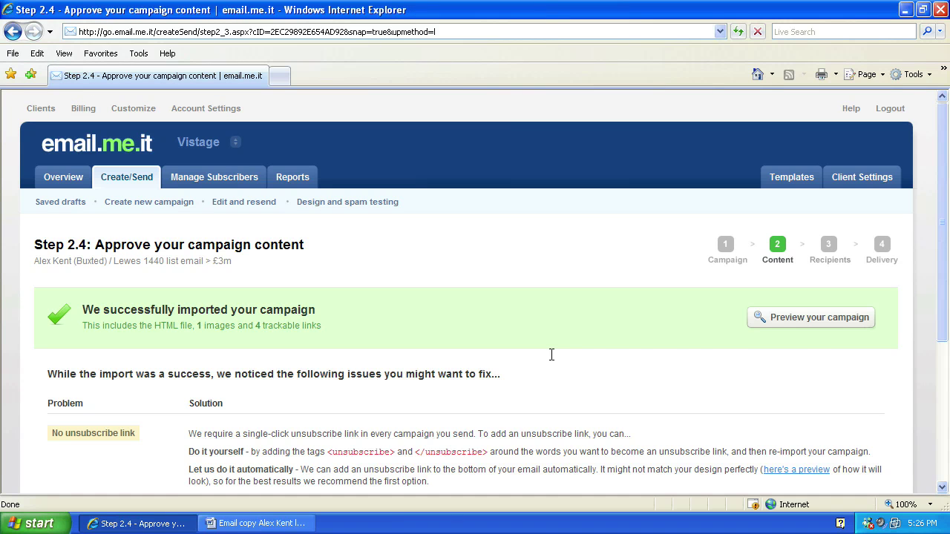
pyautogui.click(820, 329)
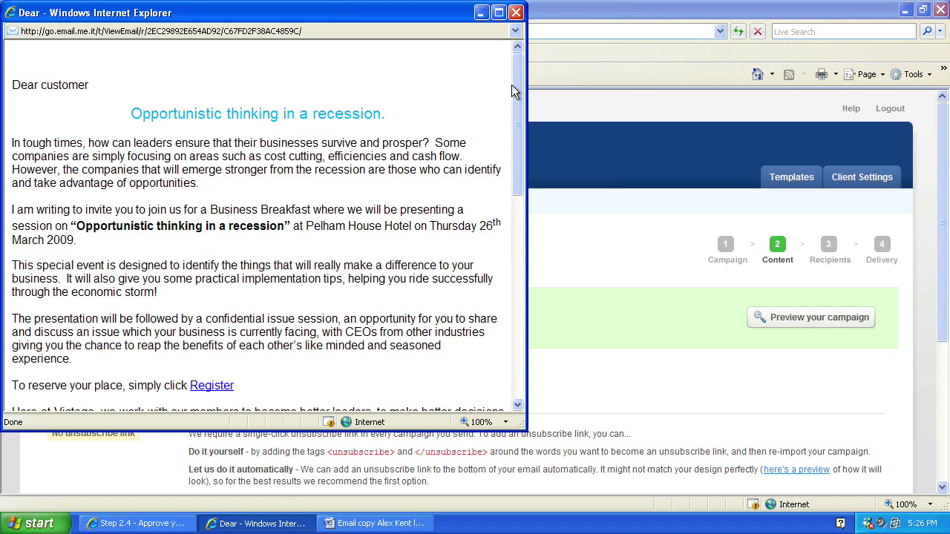
# Scroll the email preview down to the unsubscribe footer and back to the top.
pyautogui.moveTo(516, 87); pyautogui.dragTo(517, 296)
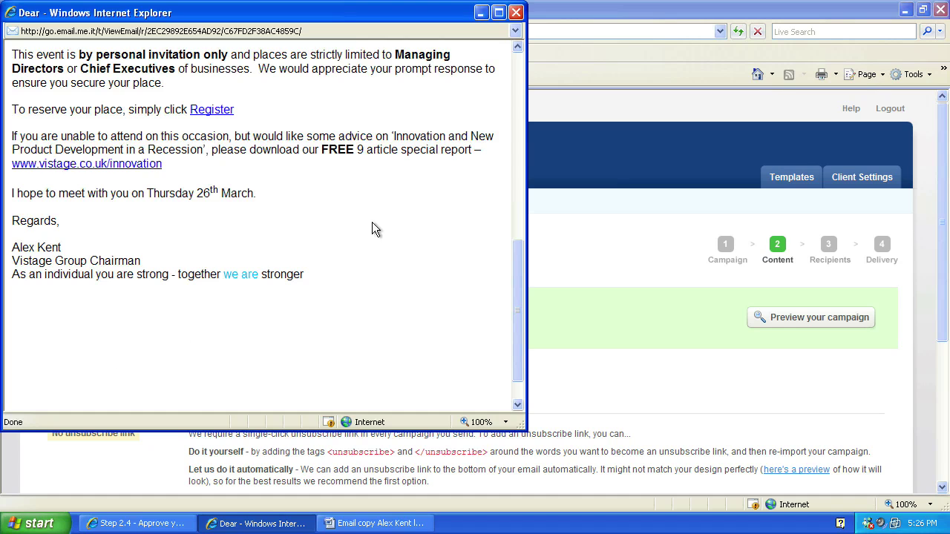
pyautogui.scroll(-1, 424, 173)
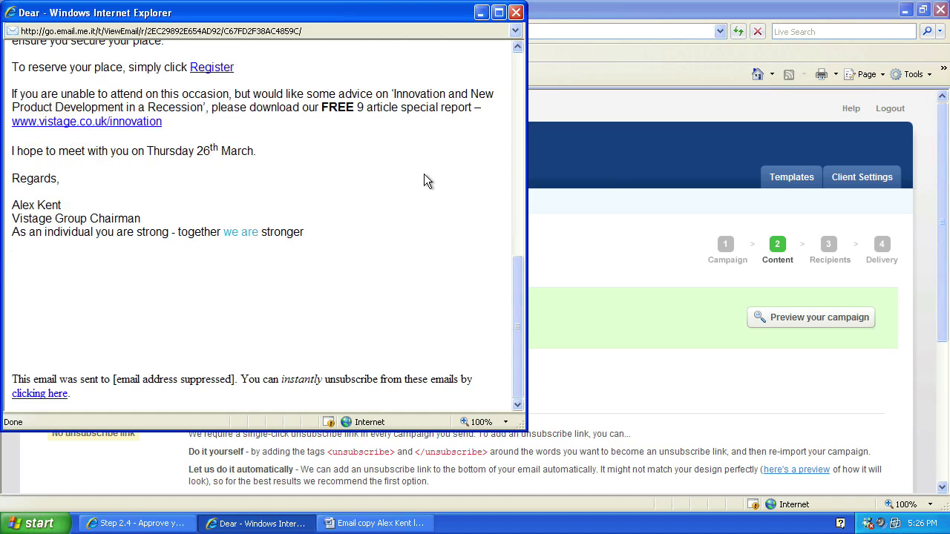
pyautogui.scroll(10, 435, 151)
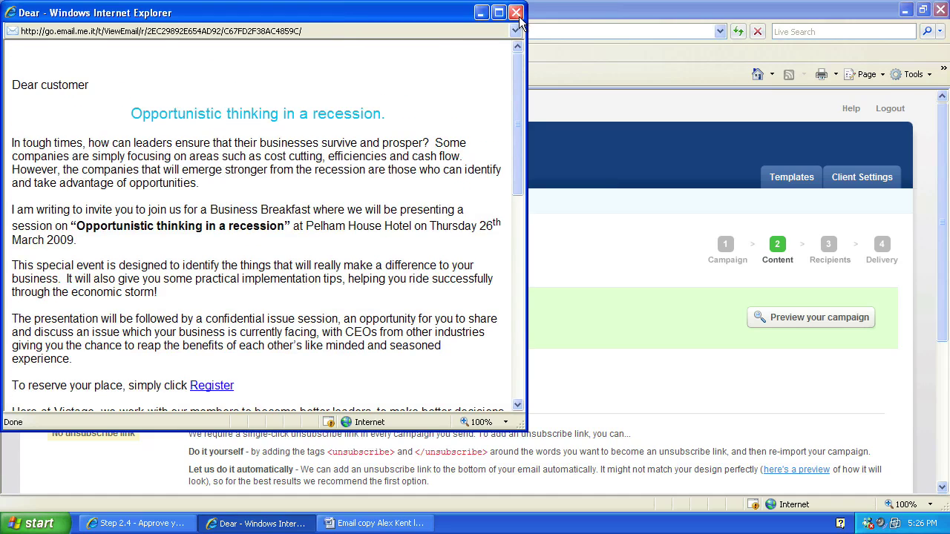
# Keep the automatic unsubscribe link, import plain text from the HTML, and return to the snapshot.
pyautogui.click(516, 12)
pyautogui.scroll(-3, 500, 286)
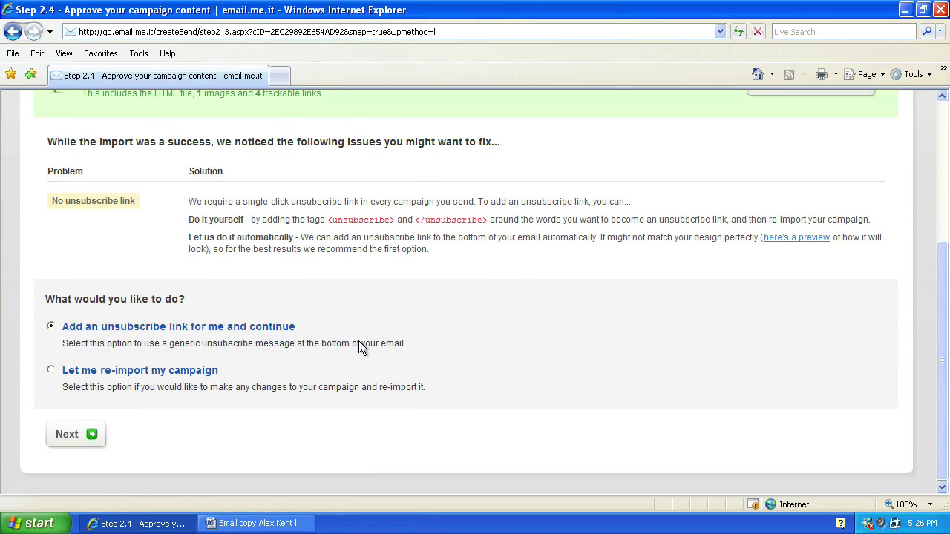
pyautogui.click(92, 435)
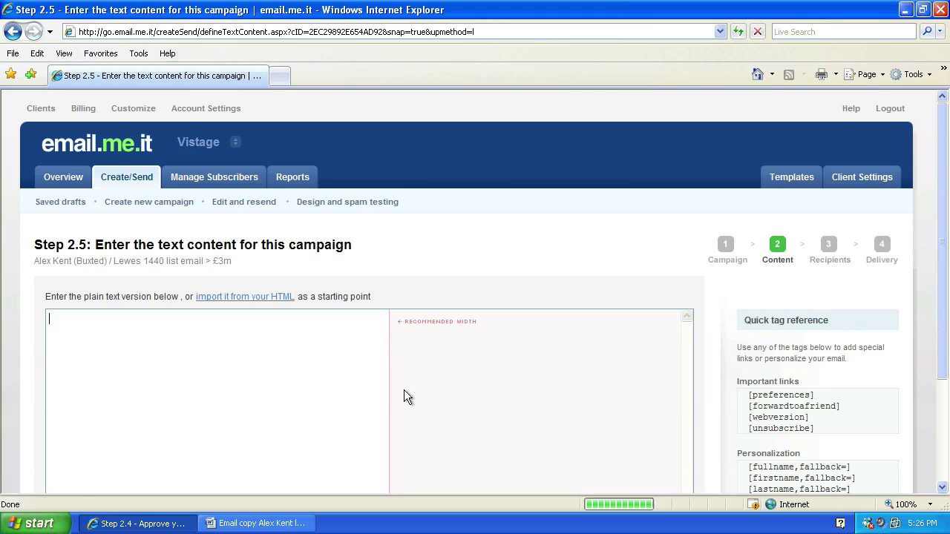
pyautogui.click(232, 330)
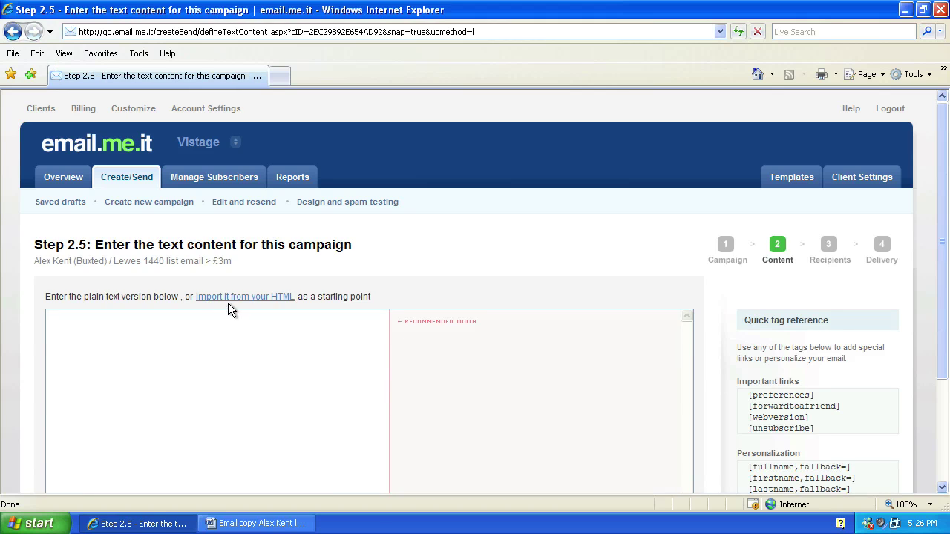
pyautogui.click(239, 297)
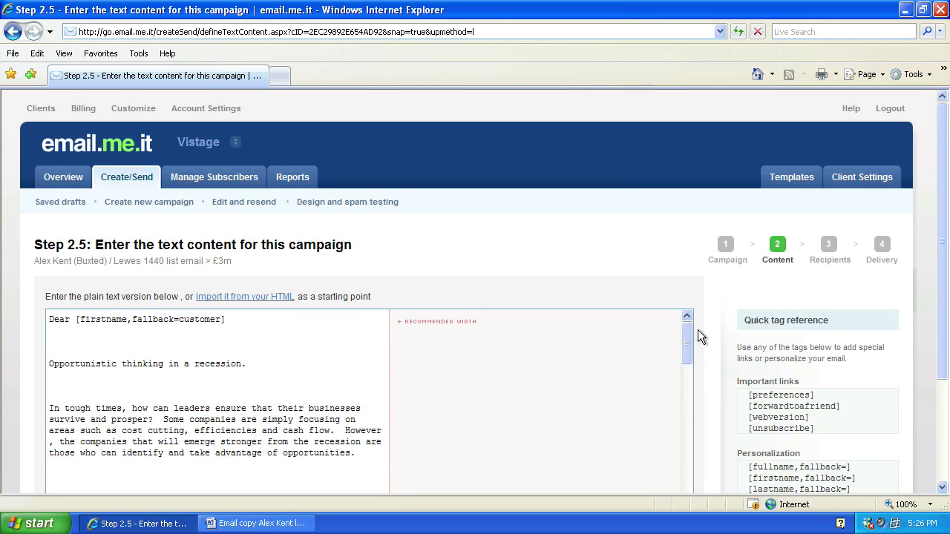
pyautogui.scroll(-3, 740, 321)
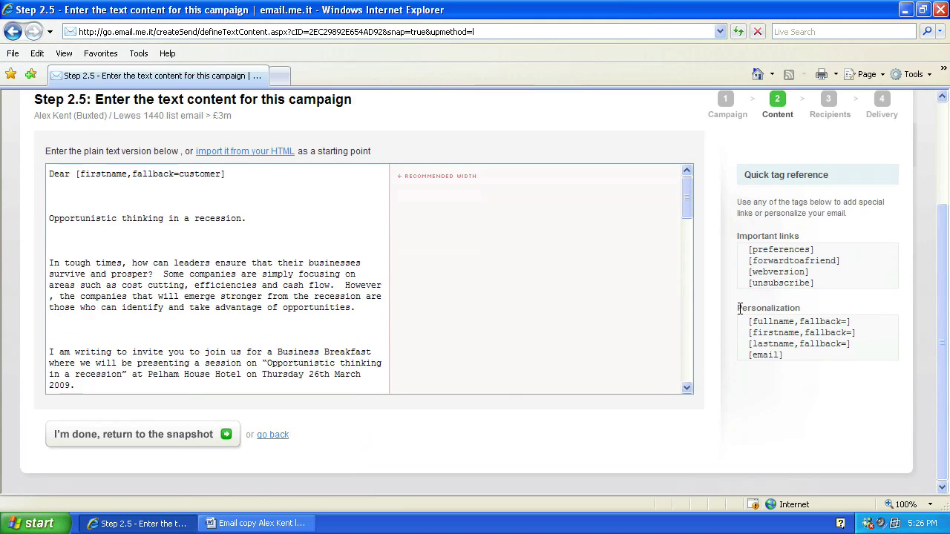
pyautogui.click(189, 439)
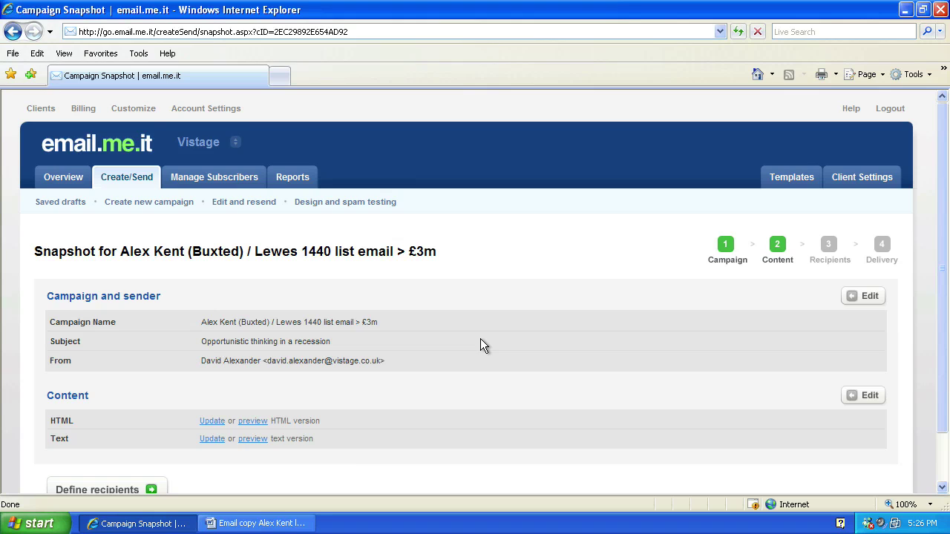
# Switch to Safari's space and edit the campaign content, keeping HTML and plain text and Import from my computer.
pyautogui.press('F8')
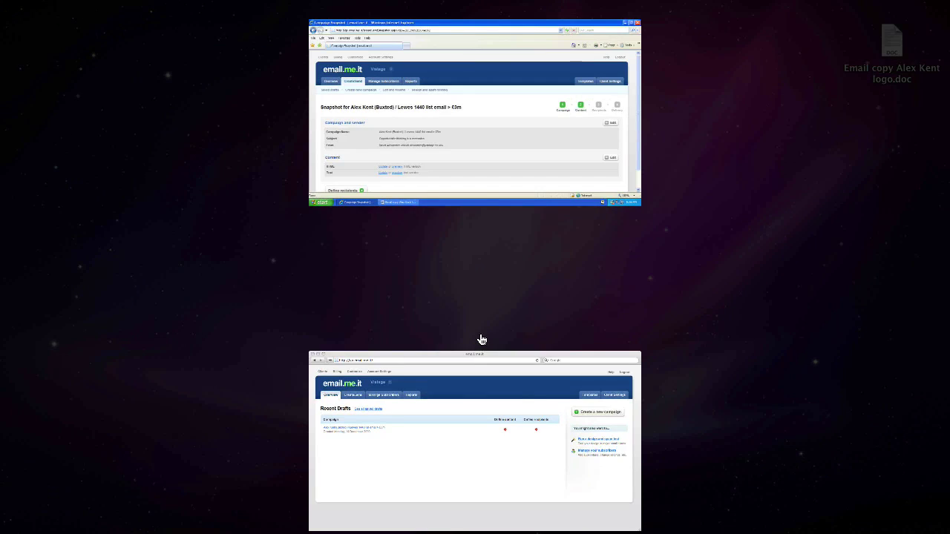
pyautogui.click(471, 416)
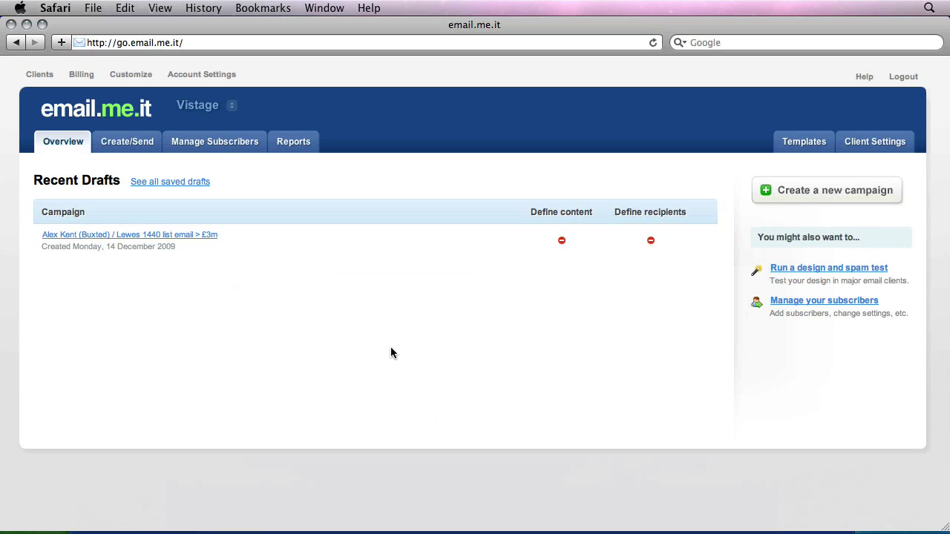
pyautogui.click(184, 236)
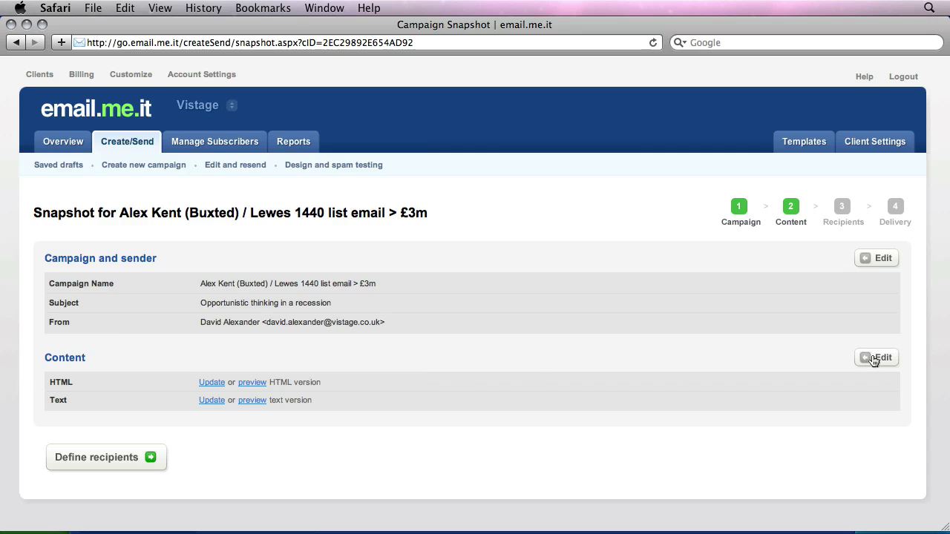
pyautogui.click(869, 358)
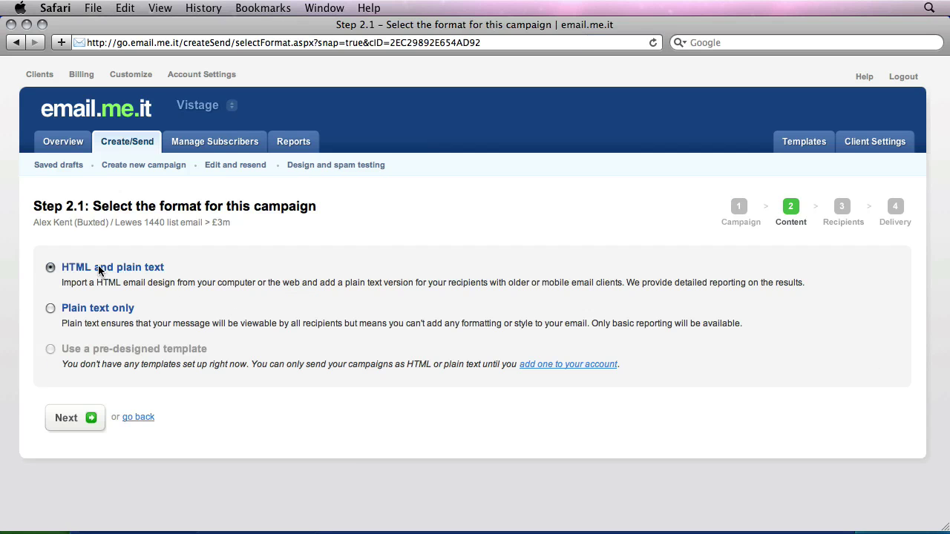
pyautogui.click(83, 418)
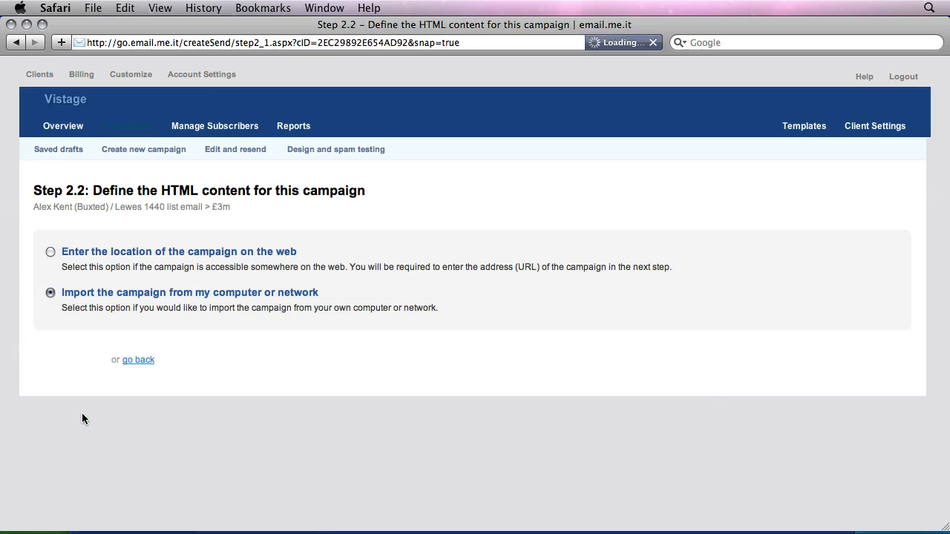
pyautogui.click(89, 377)
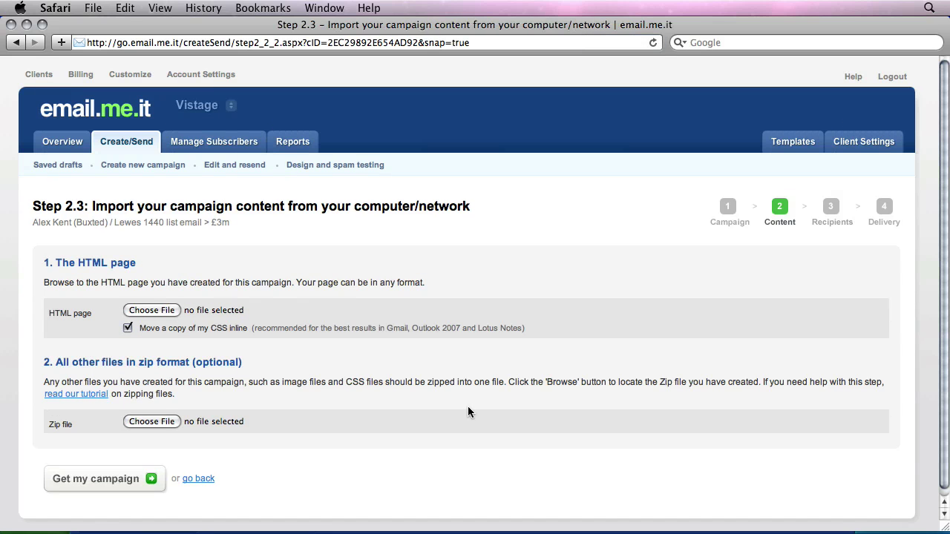
# Open the email copy .doc from the desktop and set Word's web page encoding to Unicode (UTF-8).
pyautogui.press('F11')
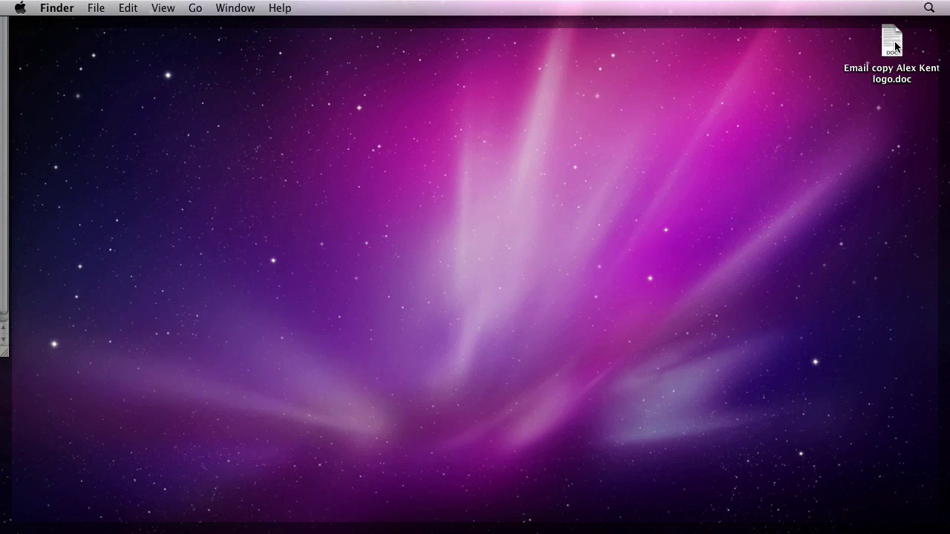
pyautogui.doubleClick(893, 43)
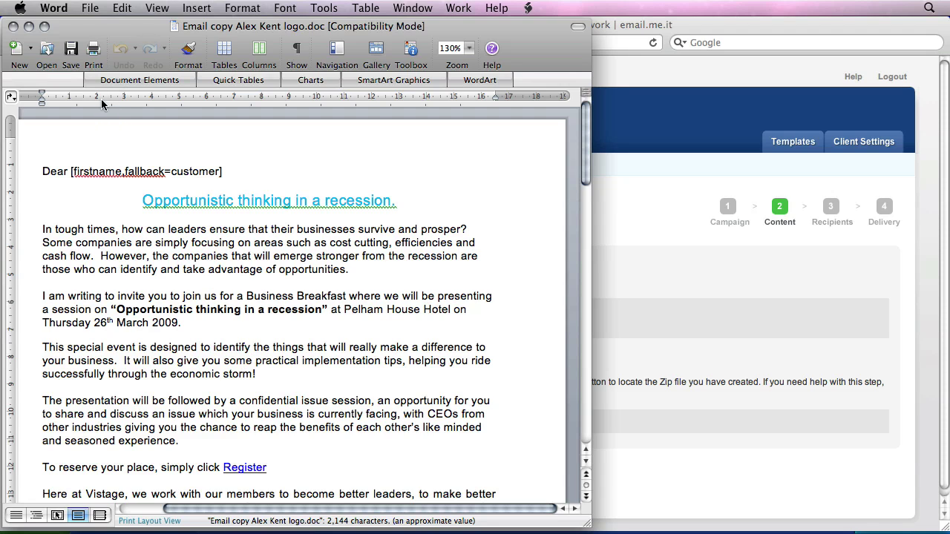
pyautogui.click(57, 8)
pyautogui.click(59, 65)
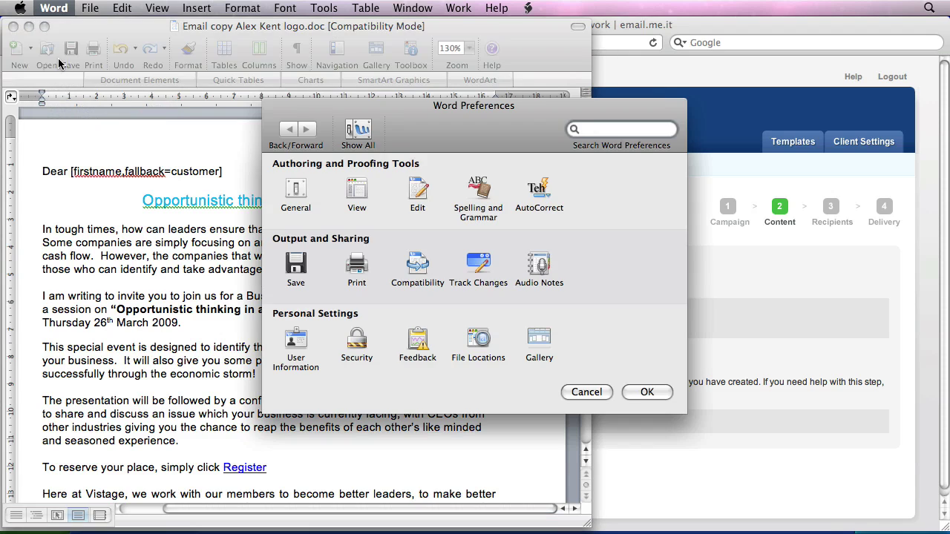
pyautogui.click(296, 192)
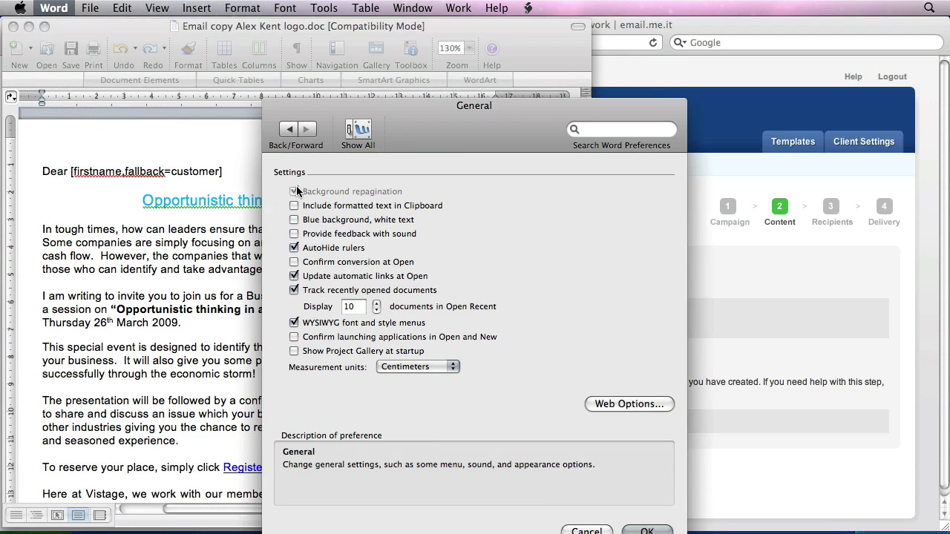
pyautogui.click(637, 404)
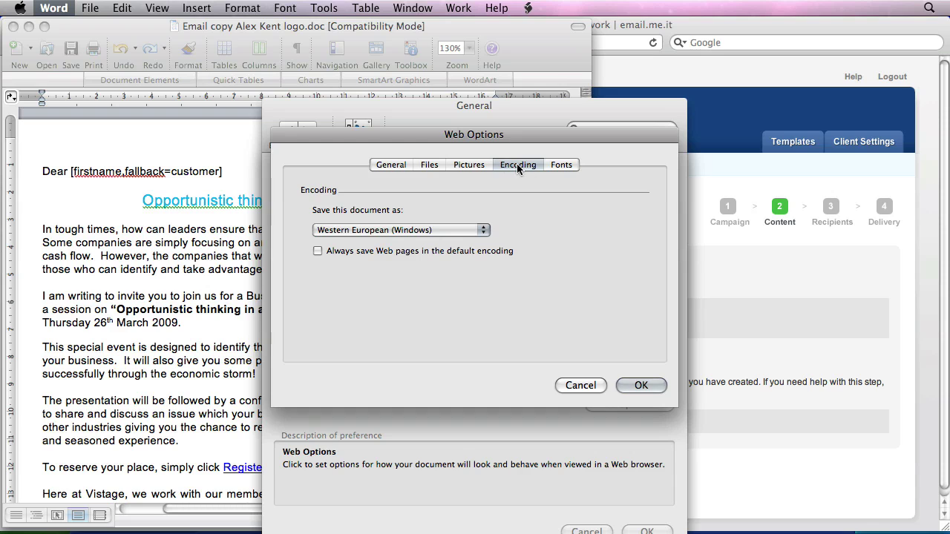
pyautogui.click(440, 230)
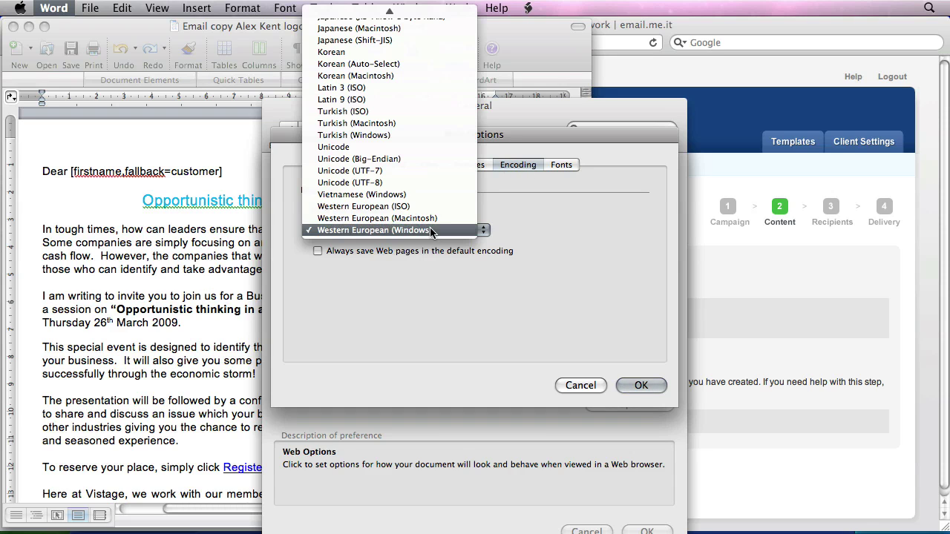
pyautogui.click(420, 183)
pyautogui.click(643, 386)
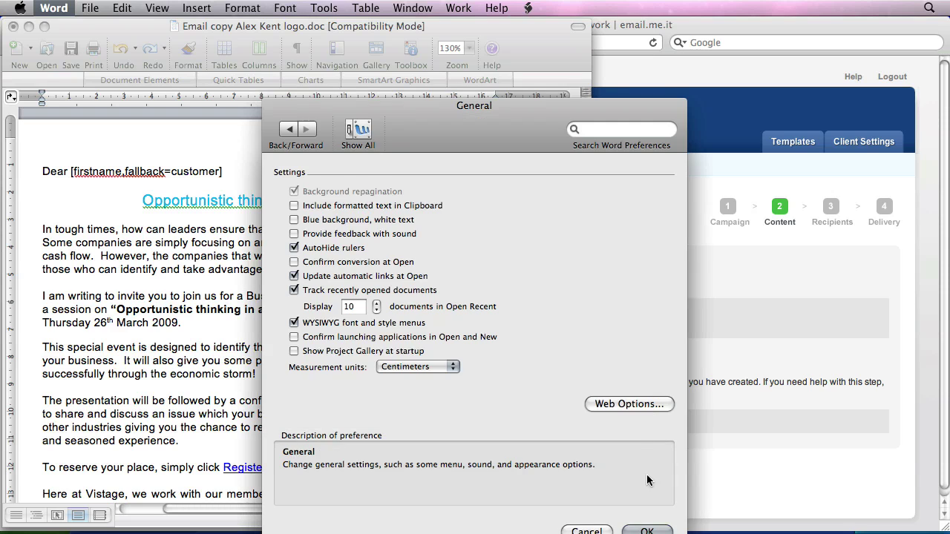
pyautogui.click(647, 531)
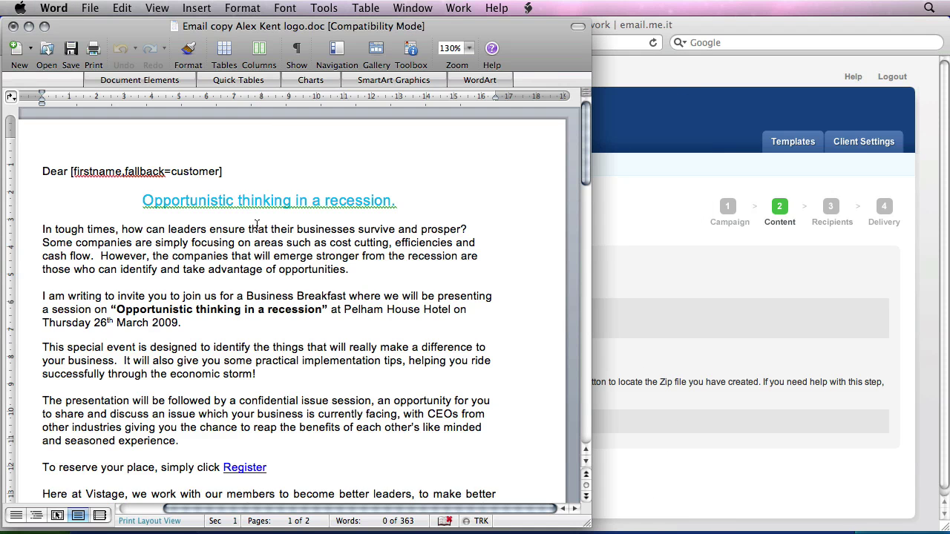
# Save the email copy to the Desktop as a Web Page (.htm) file.
pyautogui.click(87, 7)
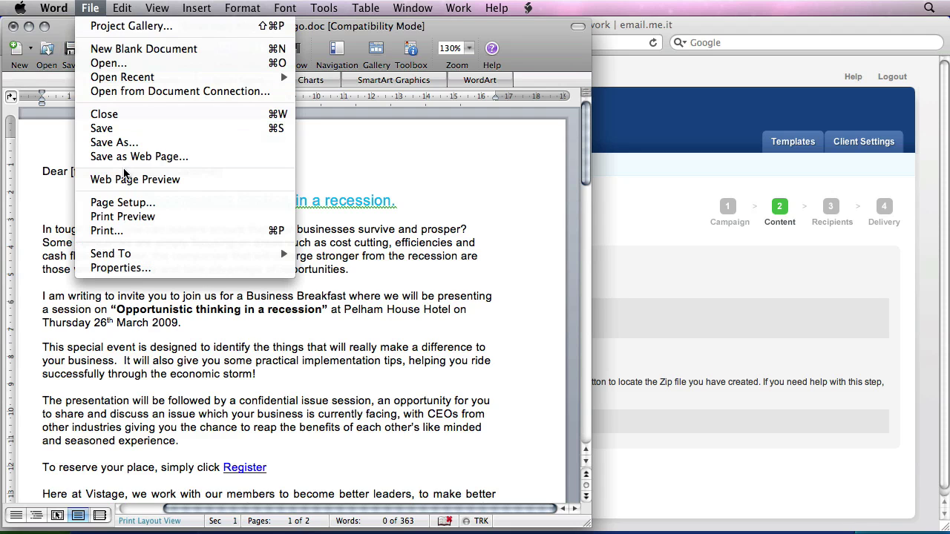
pyautogui.click(203, 157)
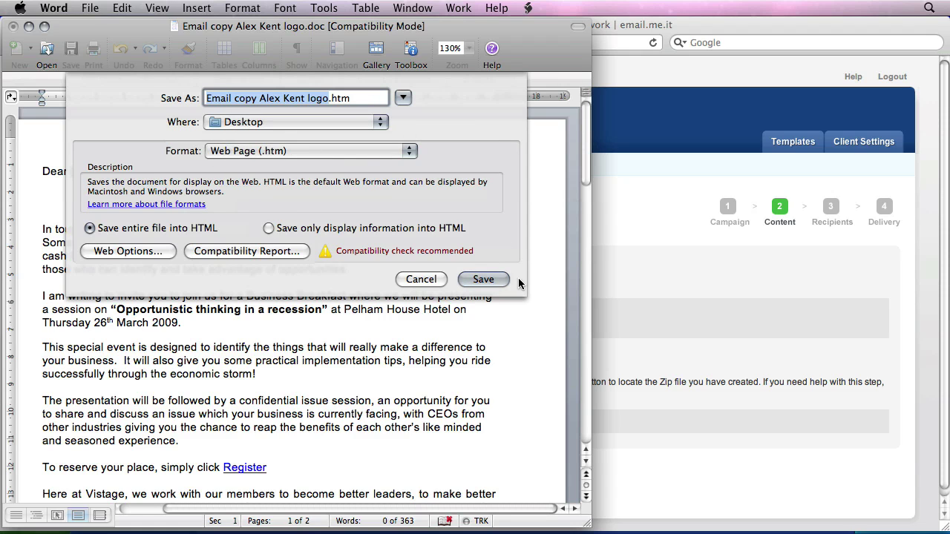
pyautogui.click(483, 279)
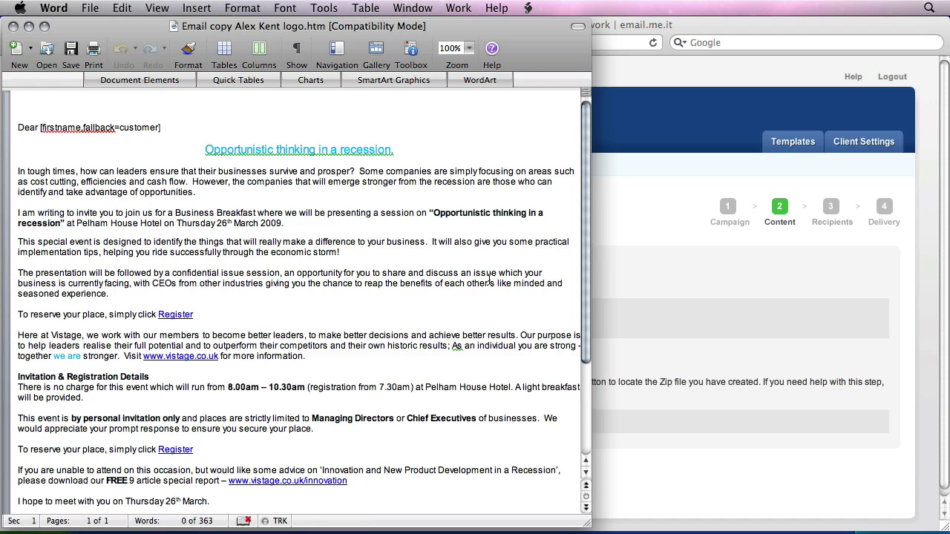
# Compress the web page's logo_files supporting folder into a .zip archive on the Desktop.
pyautogui.press('F11')
pyautogui.click(662, 282)
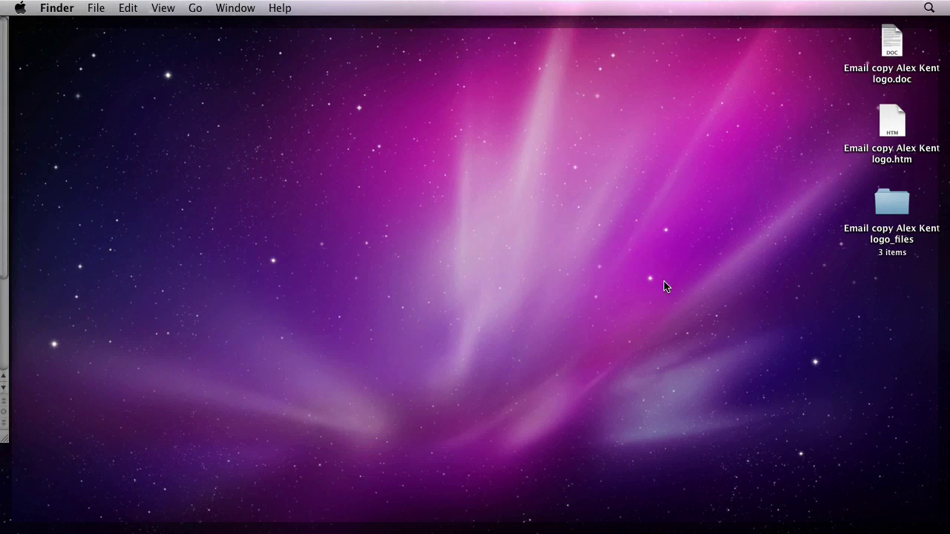
pyautogui.click(899, 134)
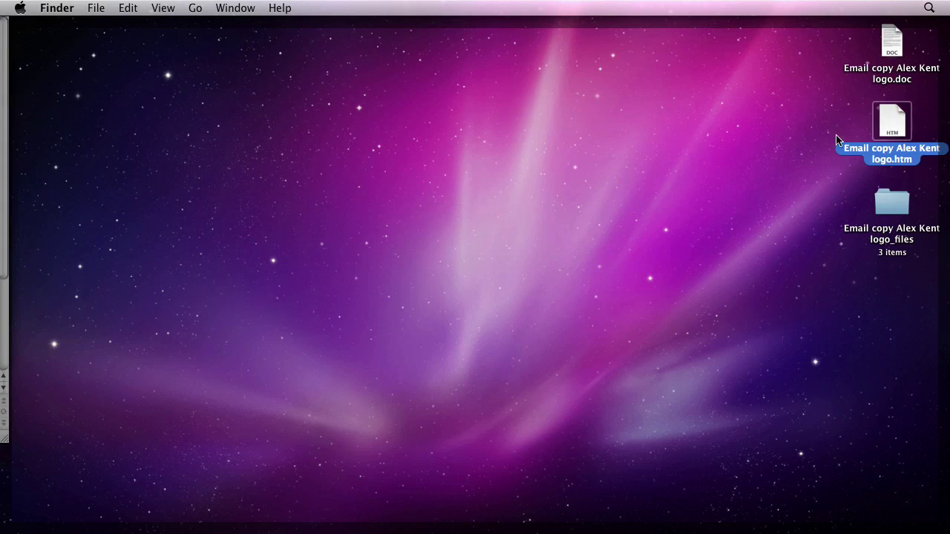
pyautogui.click(892, 208)
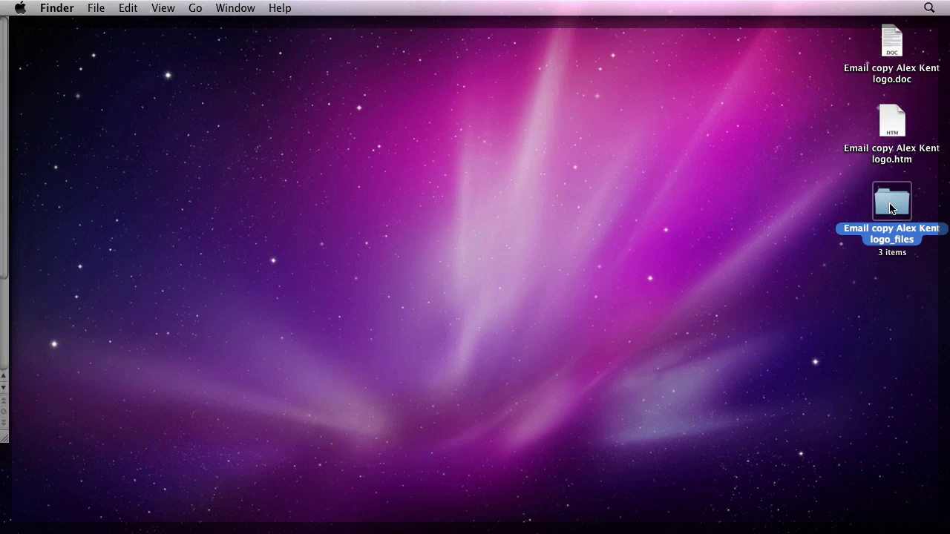
pyautogui.rightClick(892, 209)
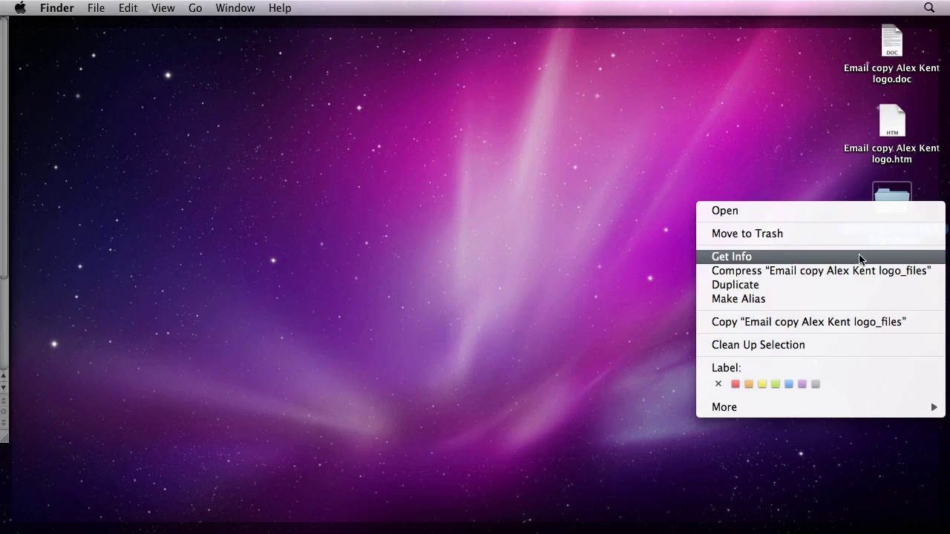
pyautogui.click(822, 271)
pyautogui.click(892, 285)
pyautogui.click(761, 311)
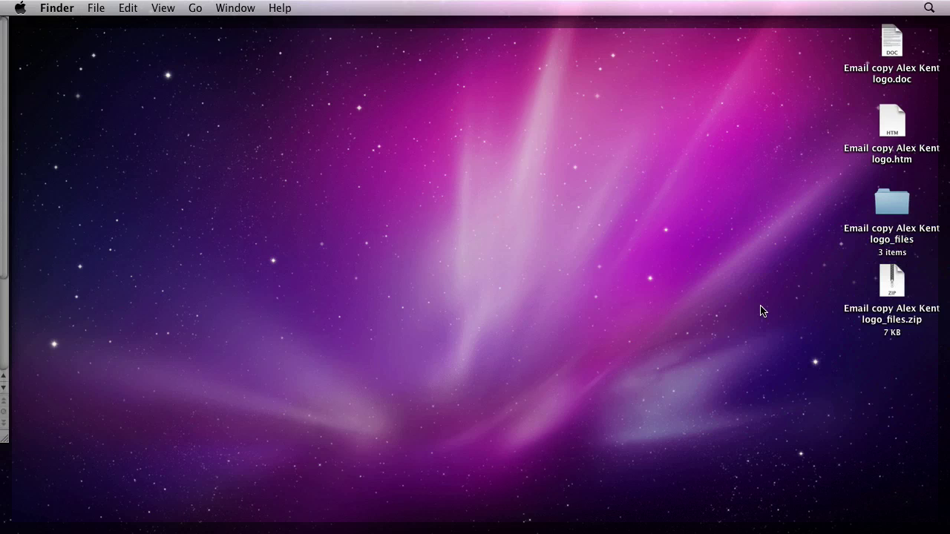
# In email.me.it, attach the saved .htm page and the zipped logo files, then import the campaign.
pyautogui.press('F11')
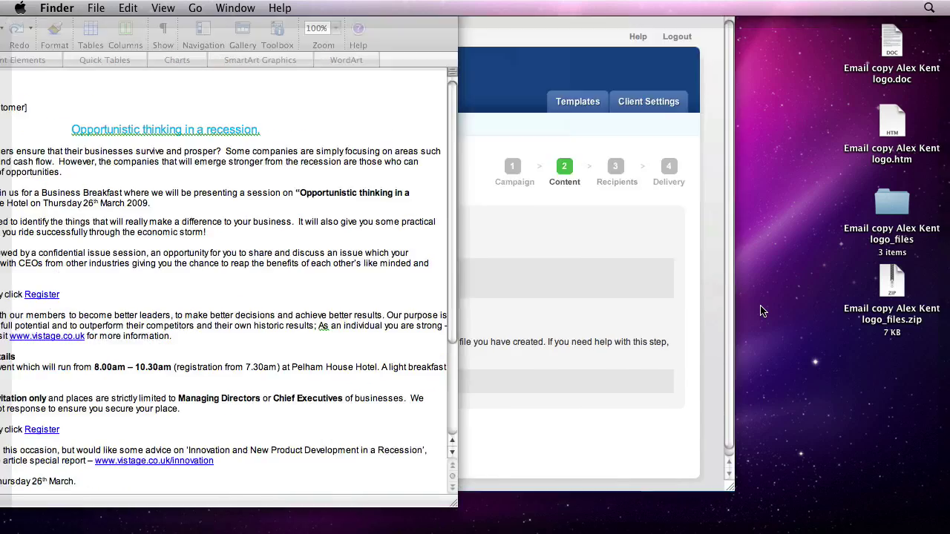
pyautogui.click(688, 282)
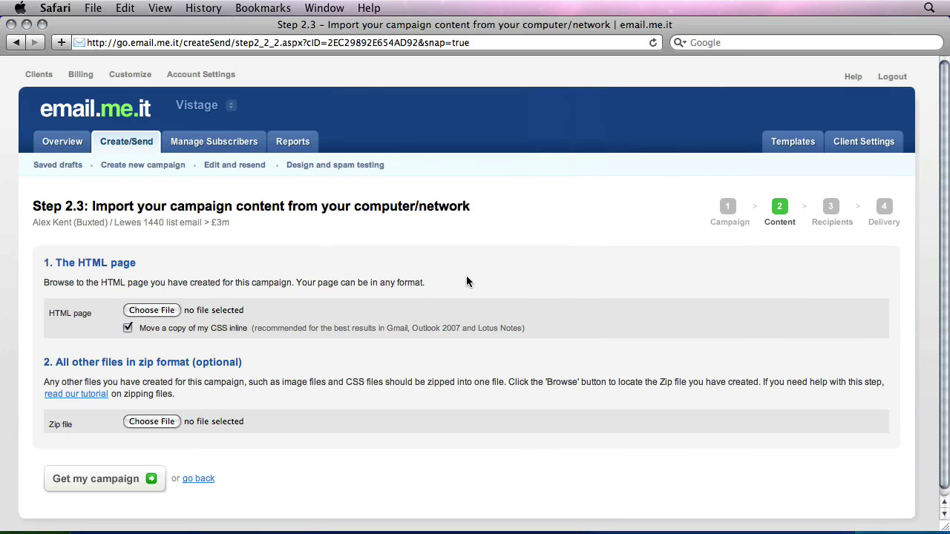
pyautogui.click(152, 310)
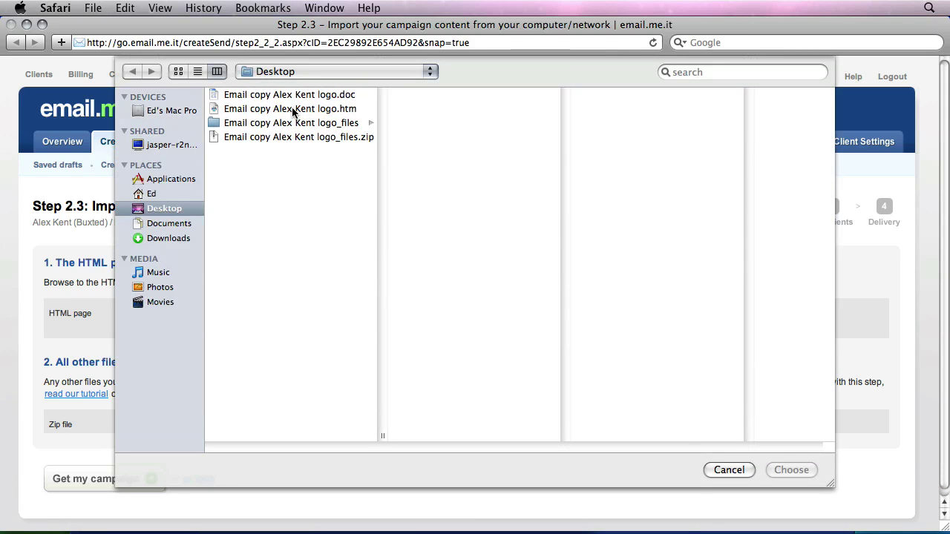
pyautogui.click(293, 110)
pyautogui.click(791, 470)
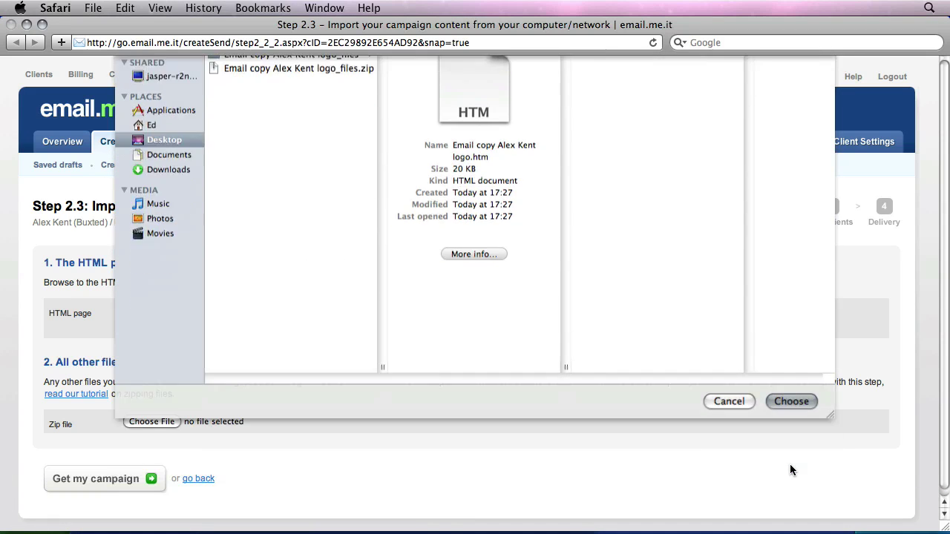
pyautogui.click(152, 421)
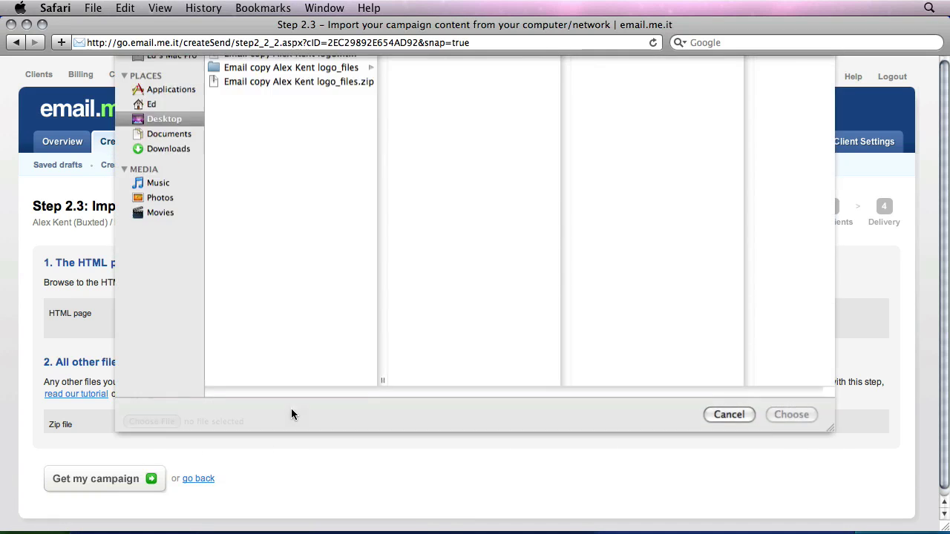
pyautogui.click(328, 137)
pyautogui.click(791, 470)
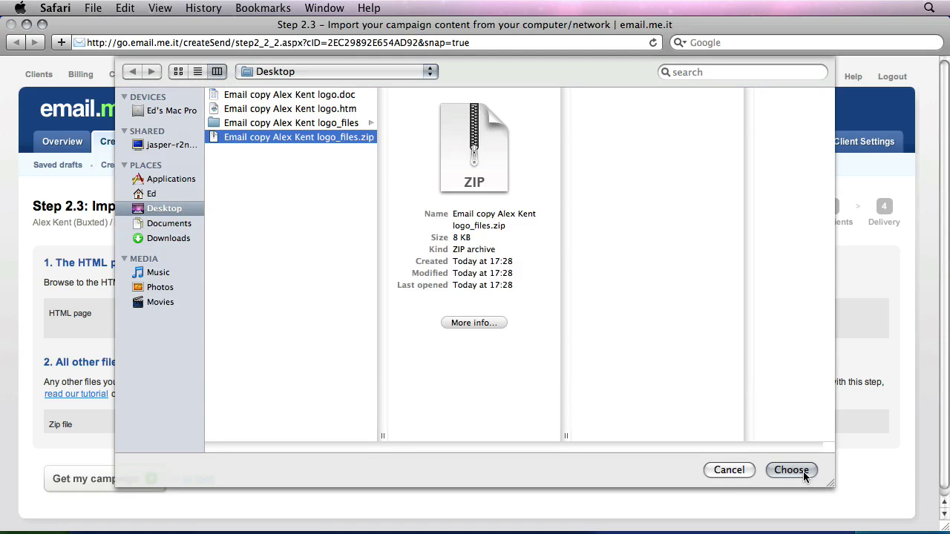
pyautogui.click(96, 479)
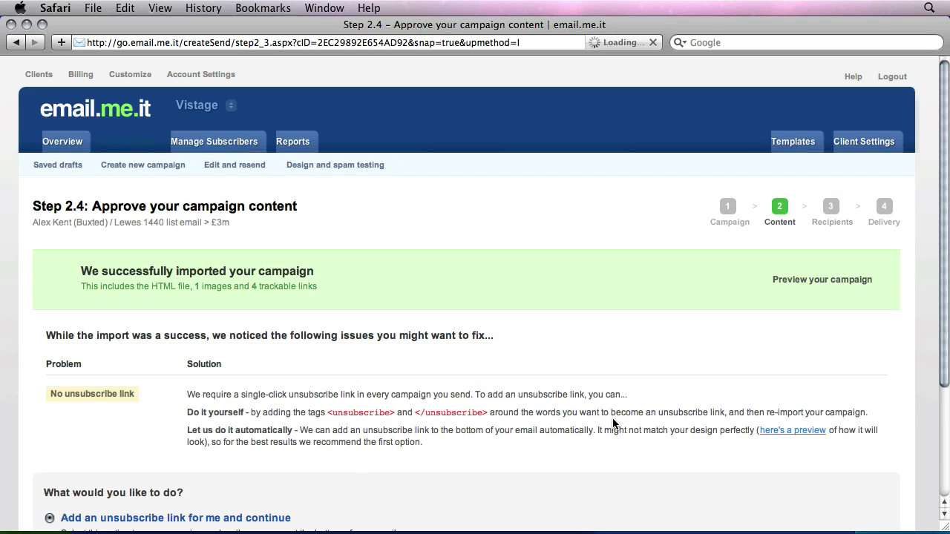
pyautogui.click(840, 283)
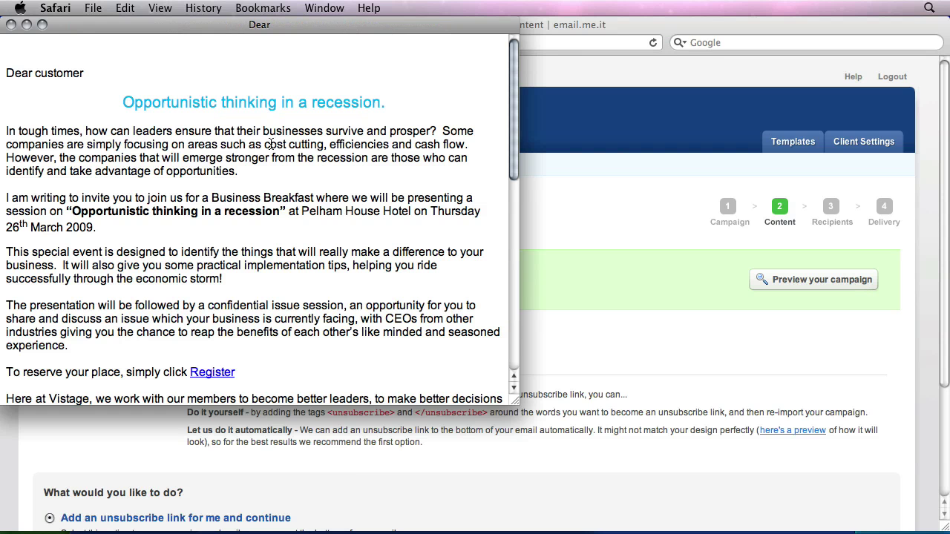
pyautogui.scroll(-10, 240, 228)
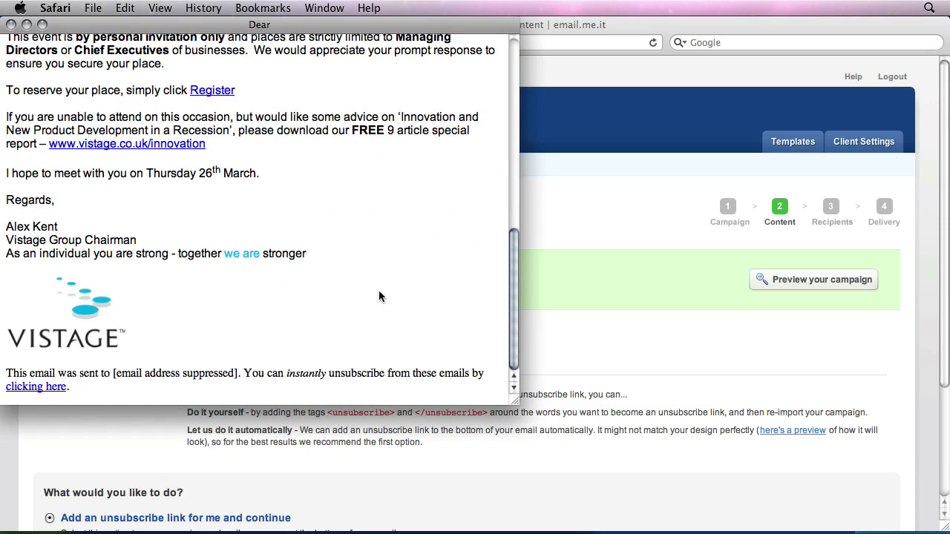
pyautogui.scroll(10, 380, 273)
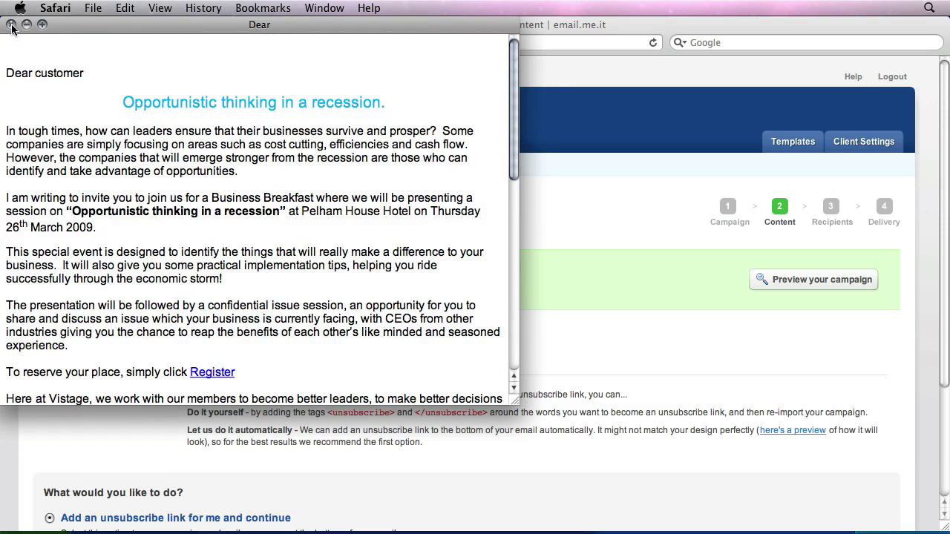
pyautogui.click(11, 24)
pyautogui.scroll(-5, 493, 297)
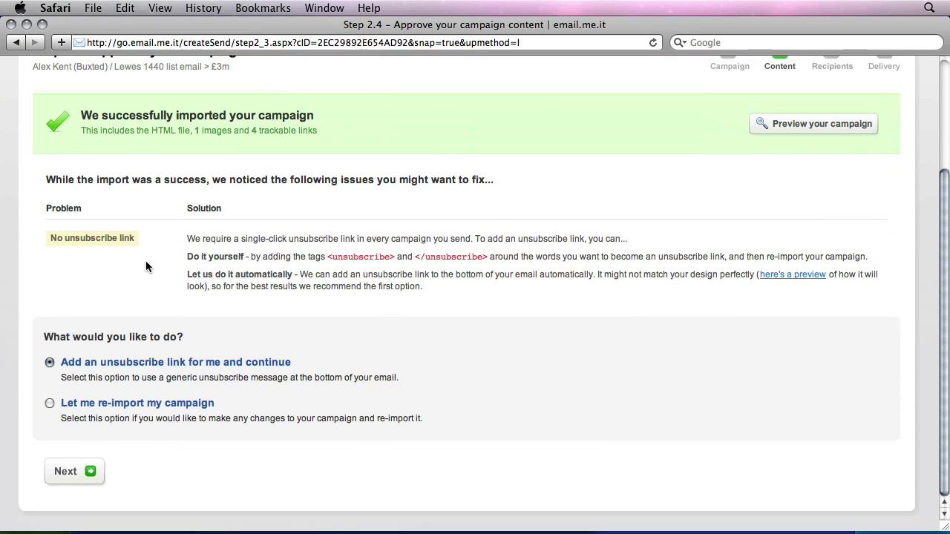
# Accept the automatic unsubscribe link and review the generated plain-text version.
pyautogui.click(74, 472)
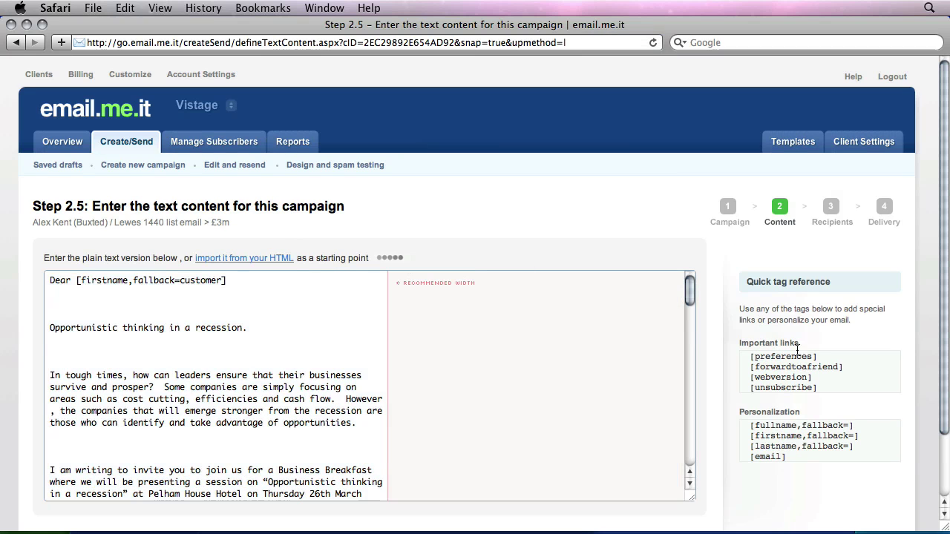
pyautogui.scroll(-2, 809, 349)
pyautogui.scroll(-1, 802, 330)
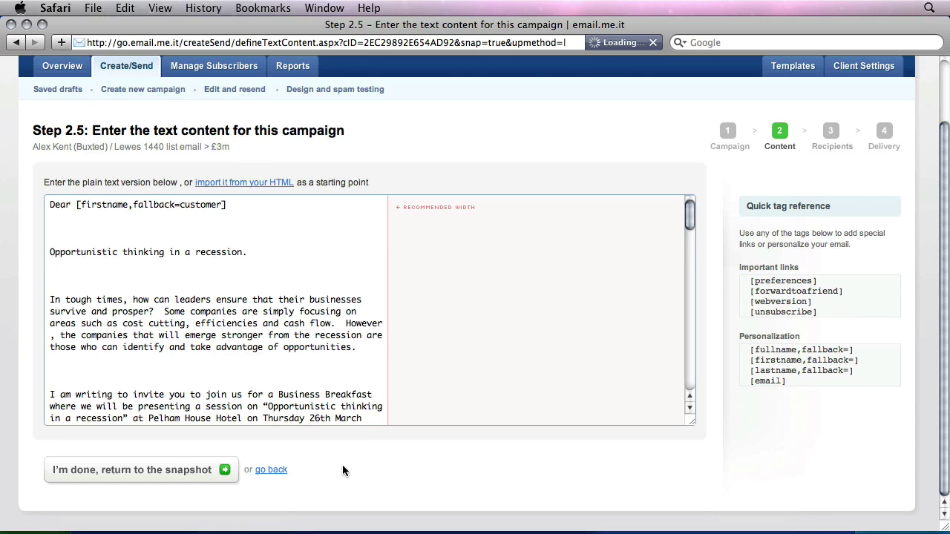